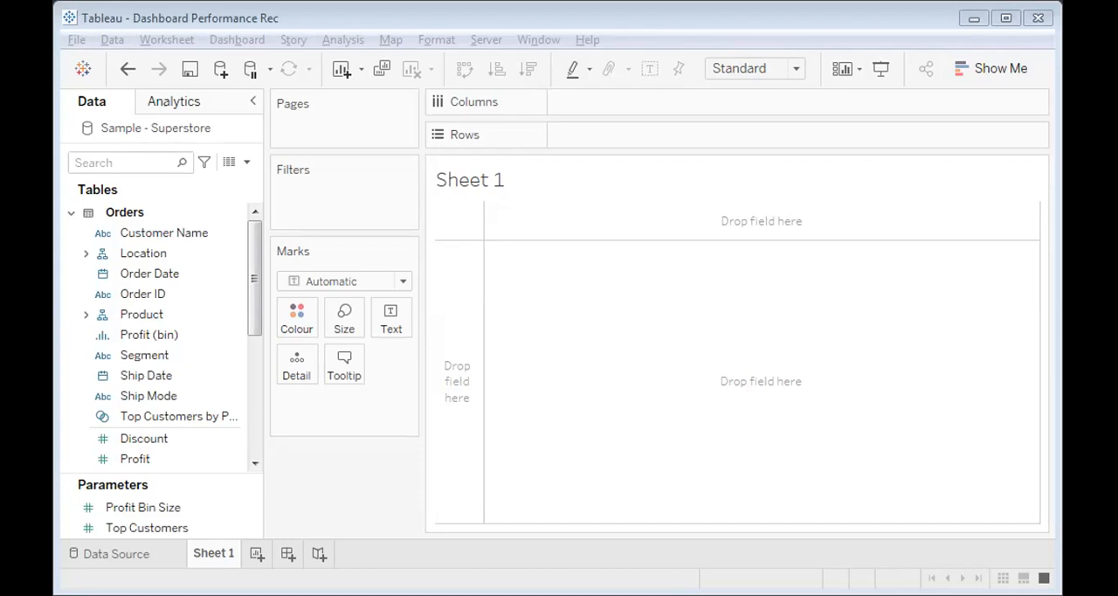
# Start a performance recording for the workbook and maximize the window
pyautogui.click(660, 317)
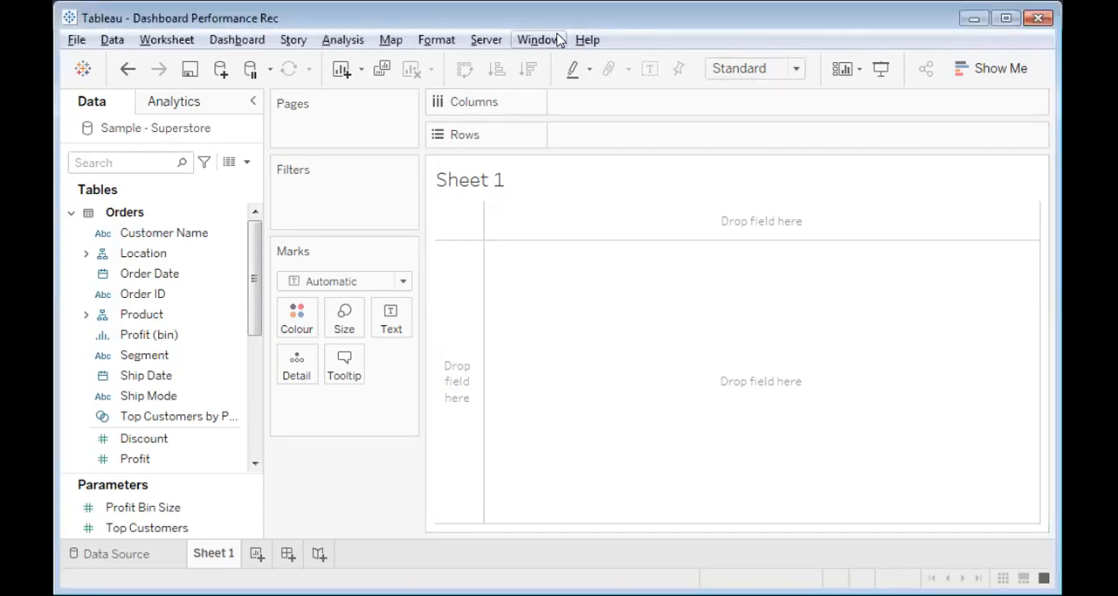
pyautogui.click(585, 41)
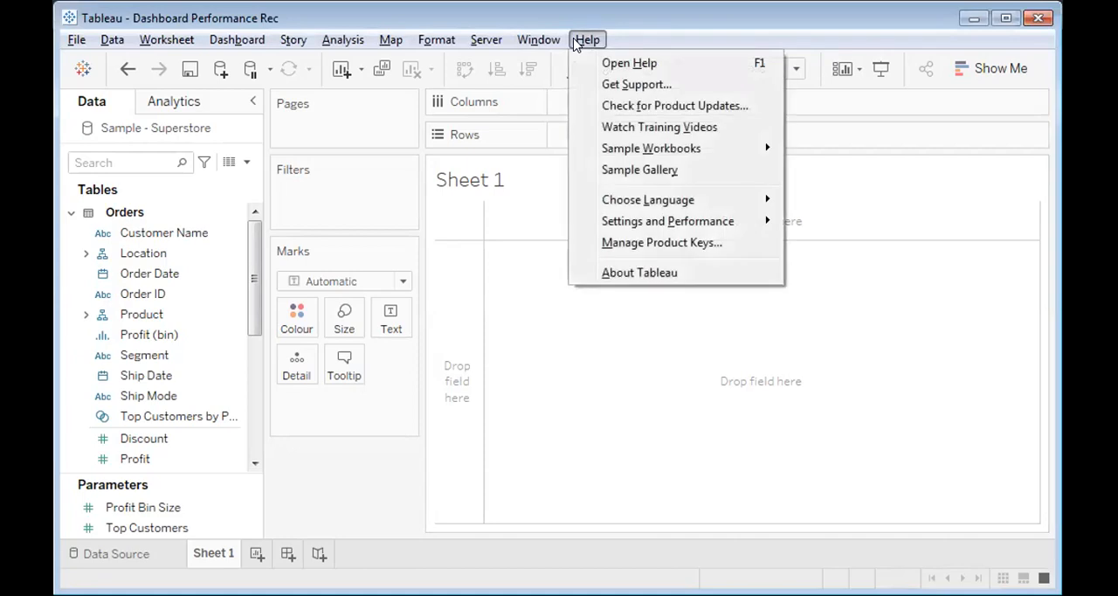
pyautogui.moveTo(598, 228)
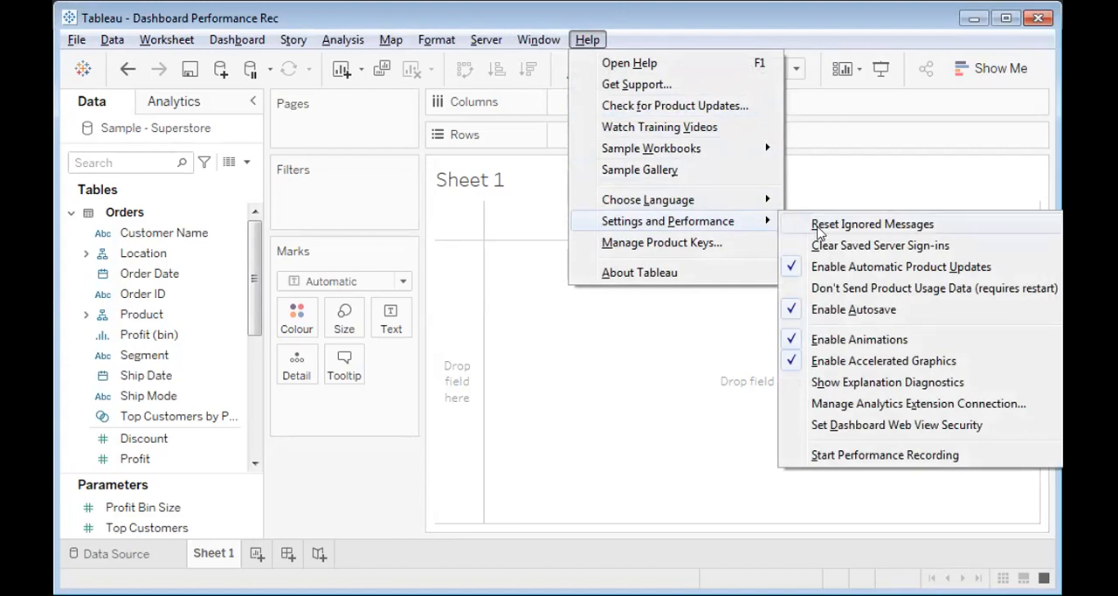
pyautogui.click(838, 455)
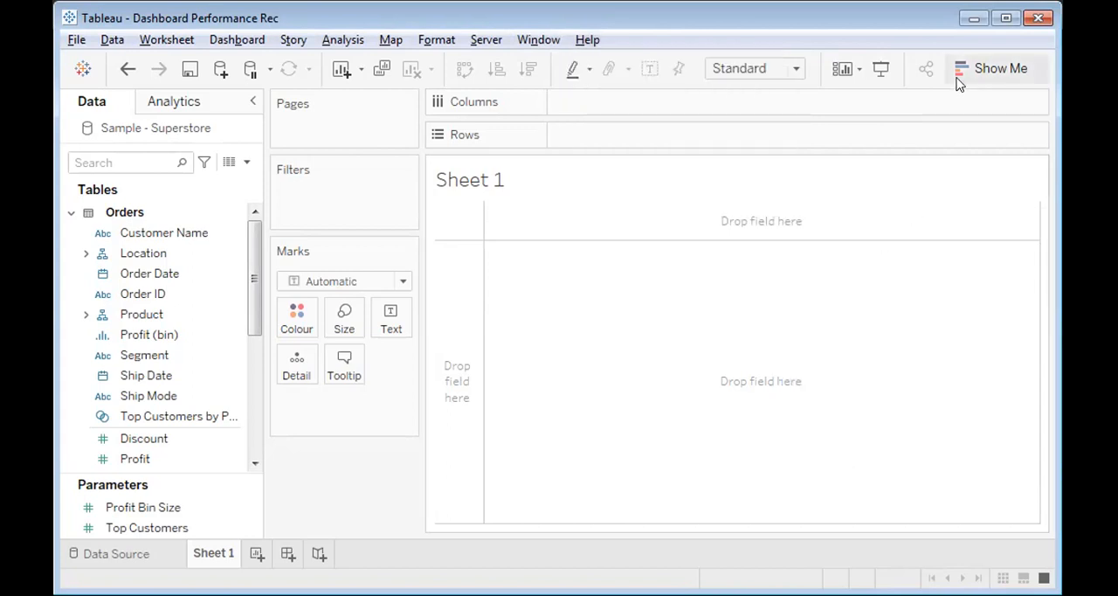
pyautogui.click(1006, 18)
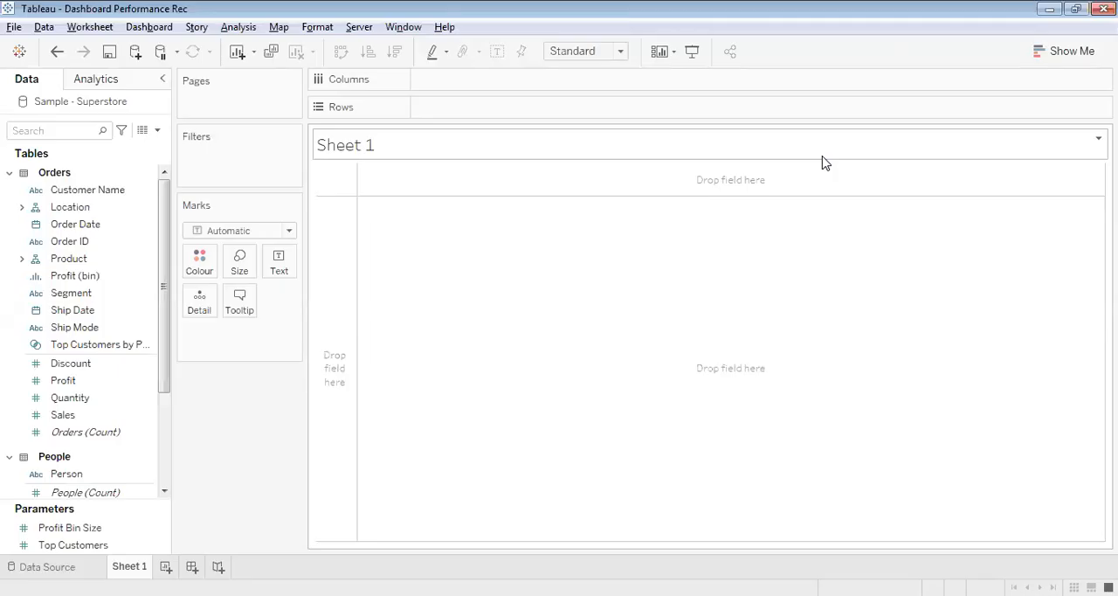
pyautogui.click(1082, 11)
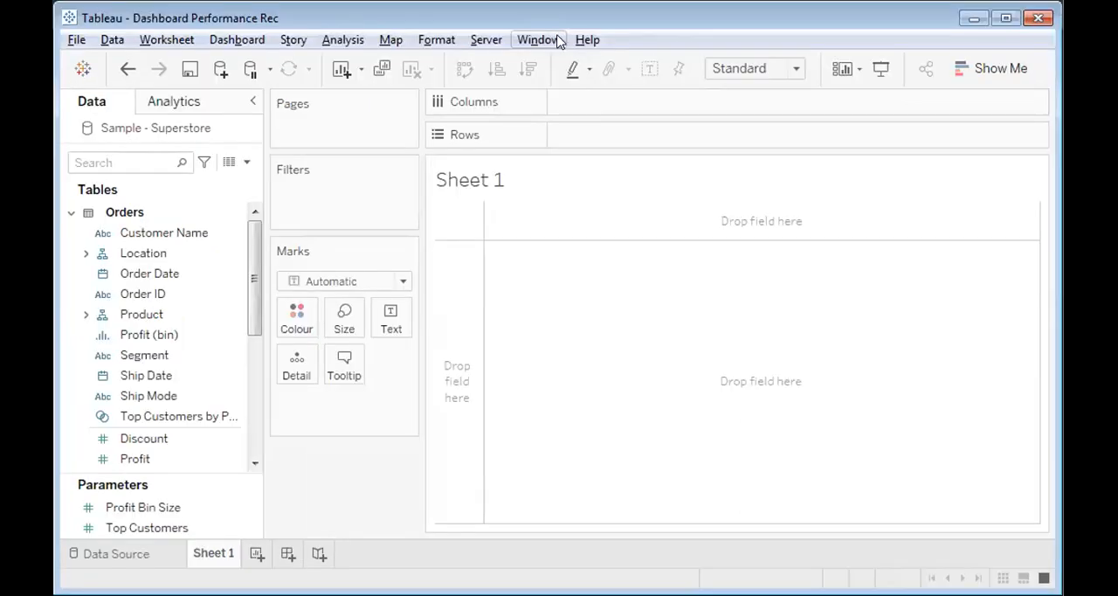
pyautogui.click(587, 39)
pyautogui.moveTo(635, 227)
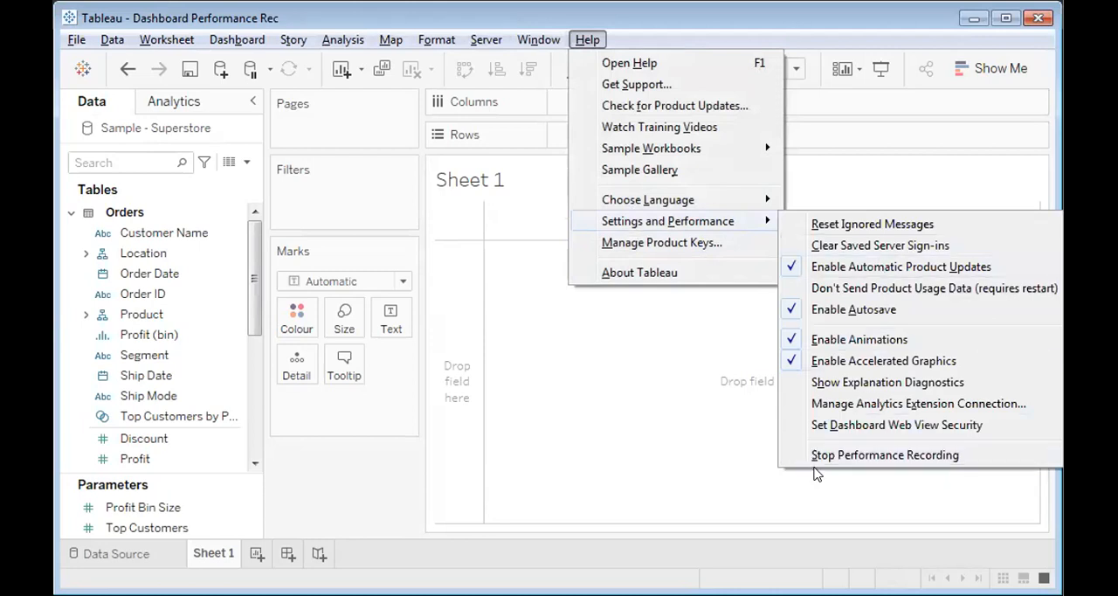
pyautogui.click(1005, 21)
pyautogui.click(1005, 21)
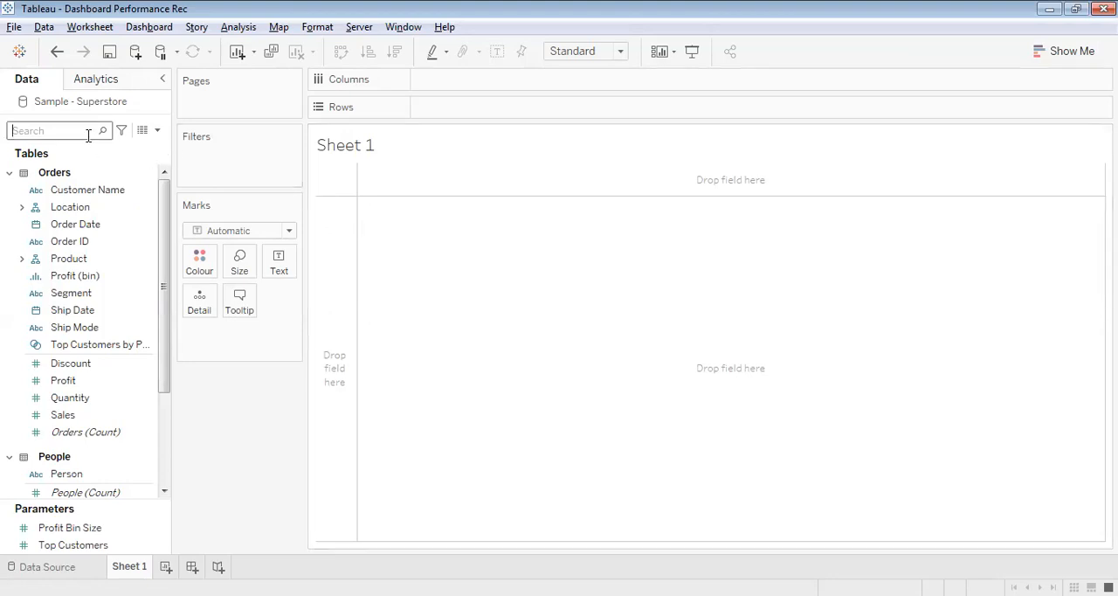
# Find the category fields and place Category followed by Sub-Category on Rows
pyautogui.write('ca')
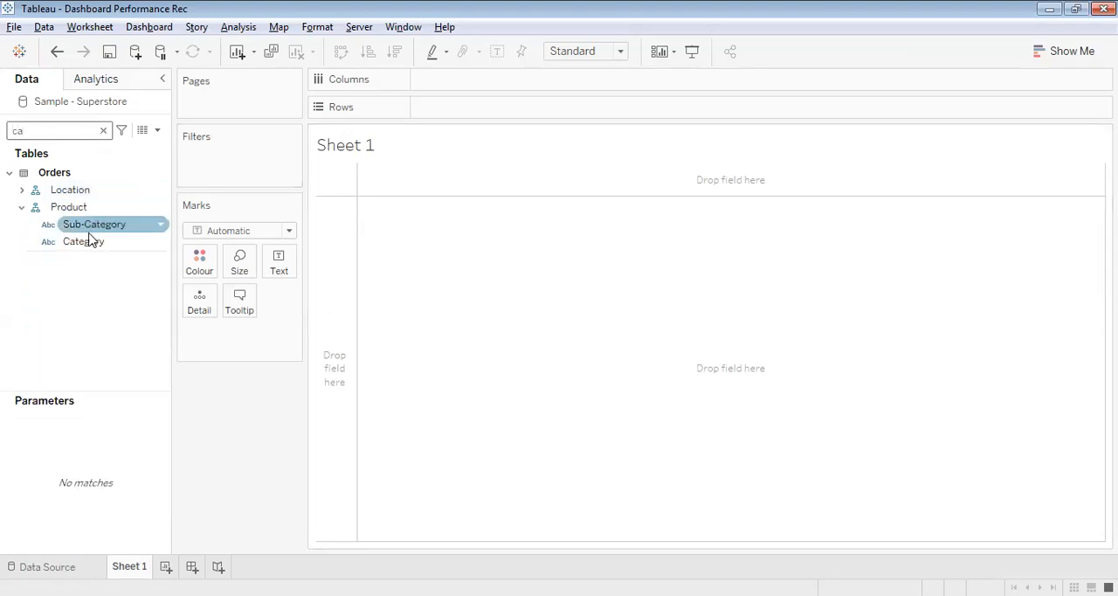
pyautogui.moveTo(90, 242); pyautogui.dragTo(457, 110)
pyautogui.moveTo(84, 227); pyautogui.dragTo(556, 107)
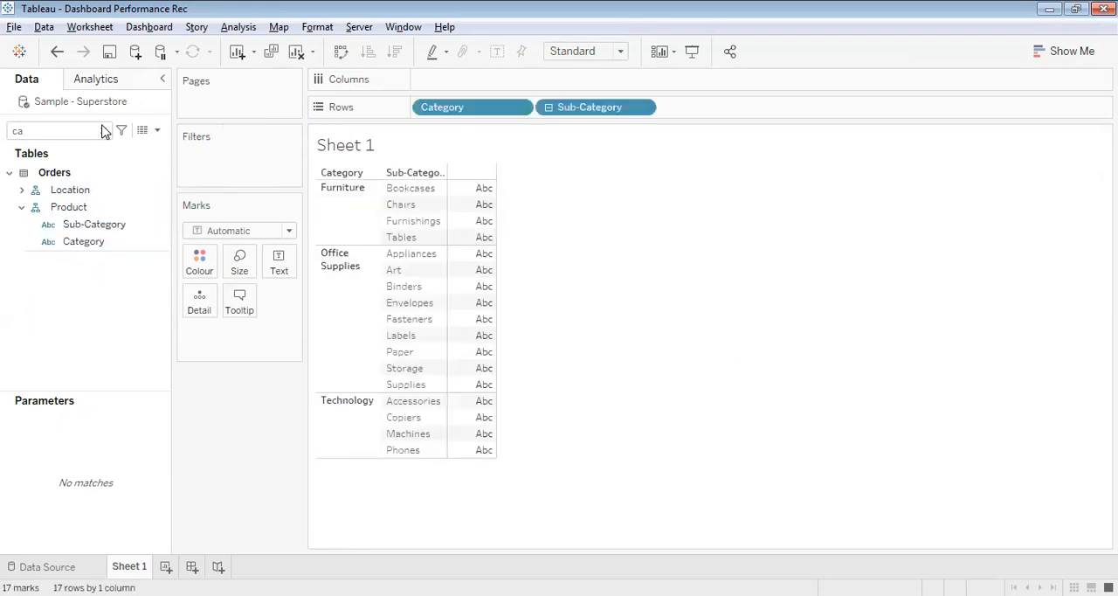
# Find the Orders (Count) field and place it on Columns to chart the number of orders
pyautogui.click(103, 130)
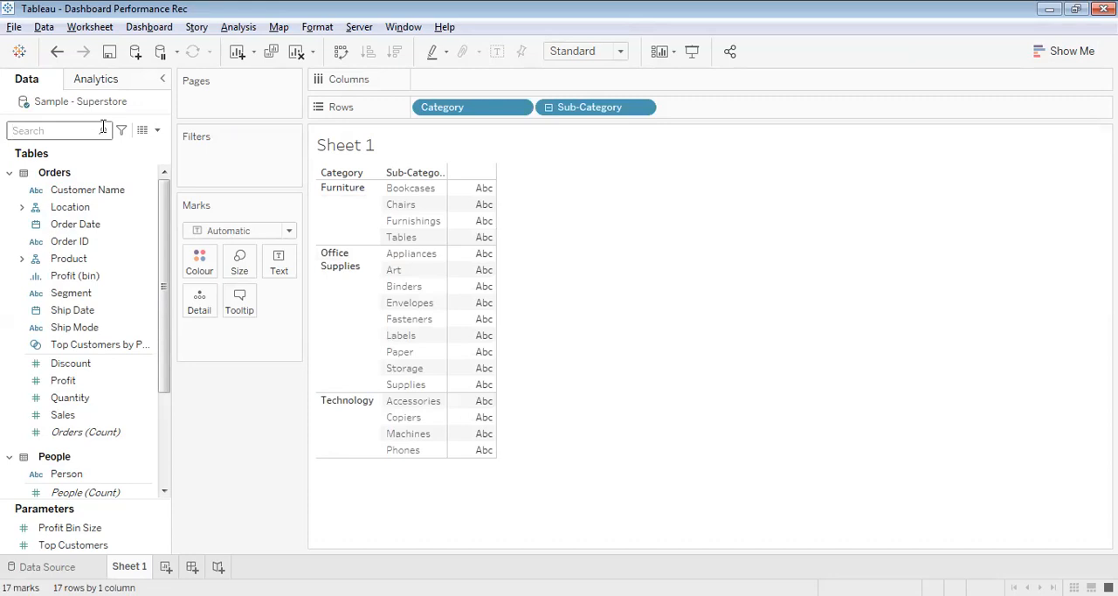
pyautogui.write('ord')
pyautogui.click(96, 225)
pyautogui.moveTo(96, 225); pyautogui.dragTo(447, 77)
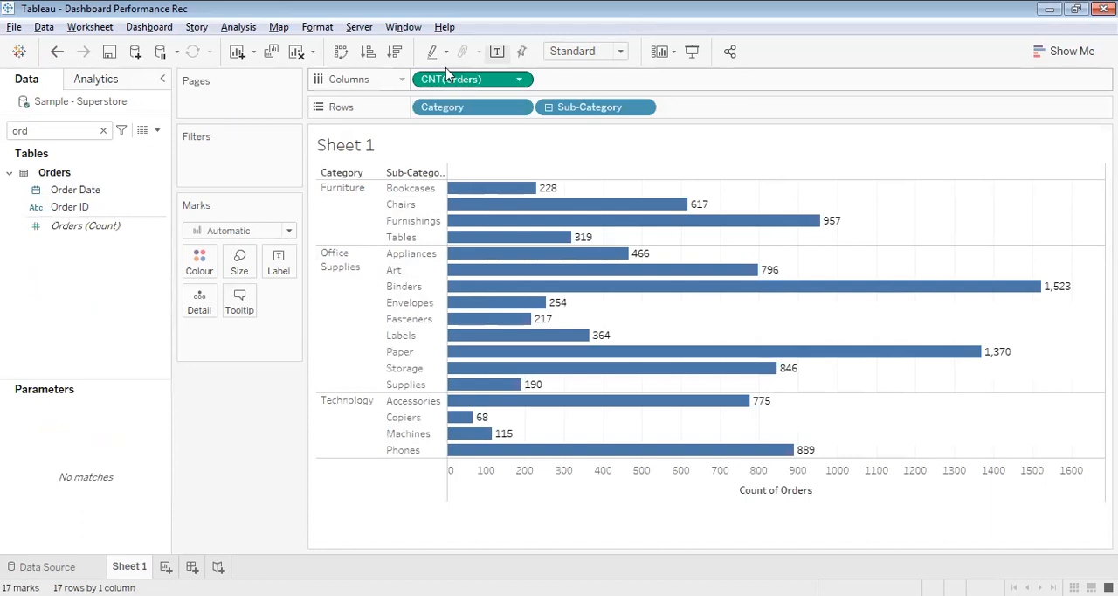
# Add the Discount and Sales measures to Columns after the order count
pyautogui.click(103, 131)
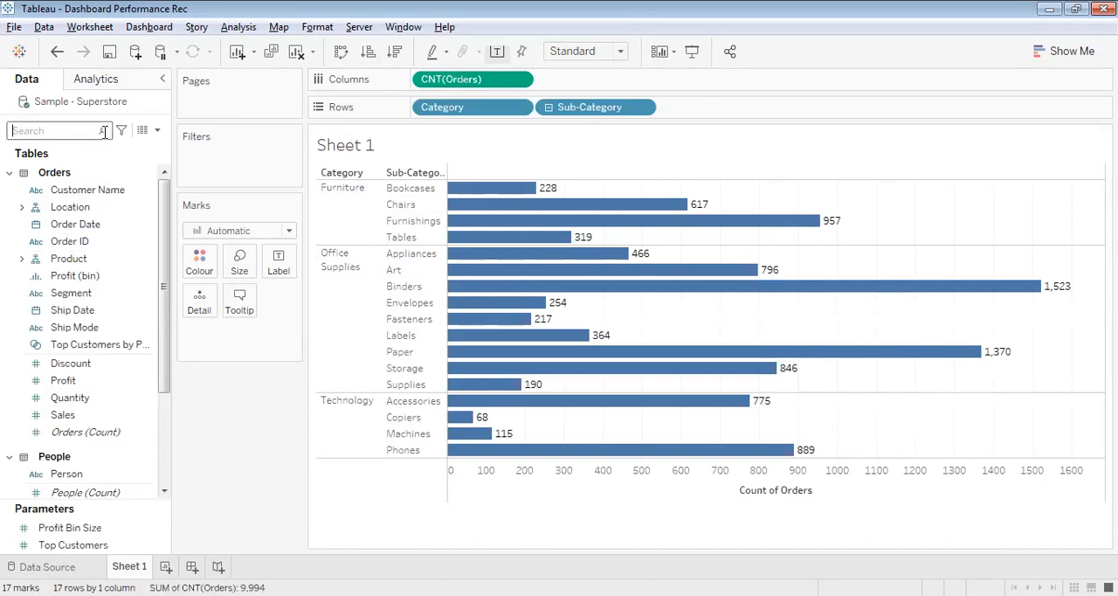
pyautogui.write('dis')
pyautogui.click(85, 203)
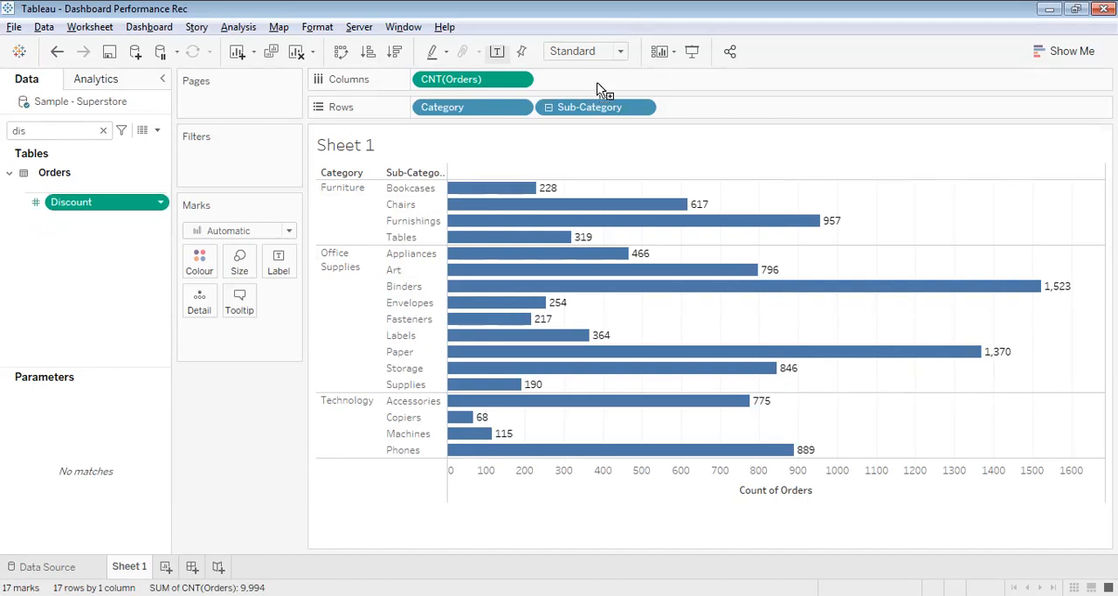
pyautogui.click(103, 134)
pyautogui.write('sa')
pyautogui.moveTo(73, 203); pyautogui.dragTo(281, 92)
pyautogui.moveTo(83, 203); pyautogui.dragTo(709, 82)
# Add the Profit measure to Columns after Sales and clear the field search
pyautogui.click(103, 131)
pyautogui.write('pr')
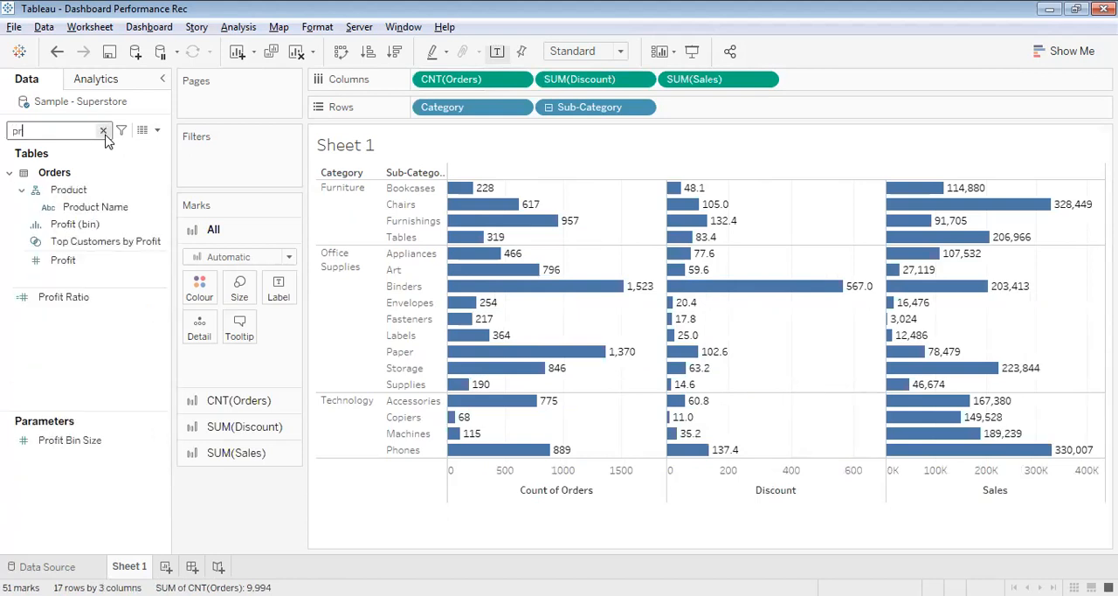
pyautogui.click(66, 260)
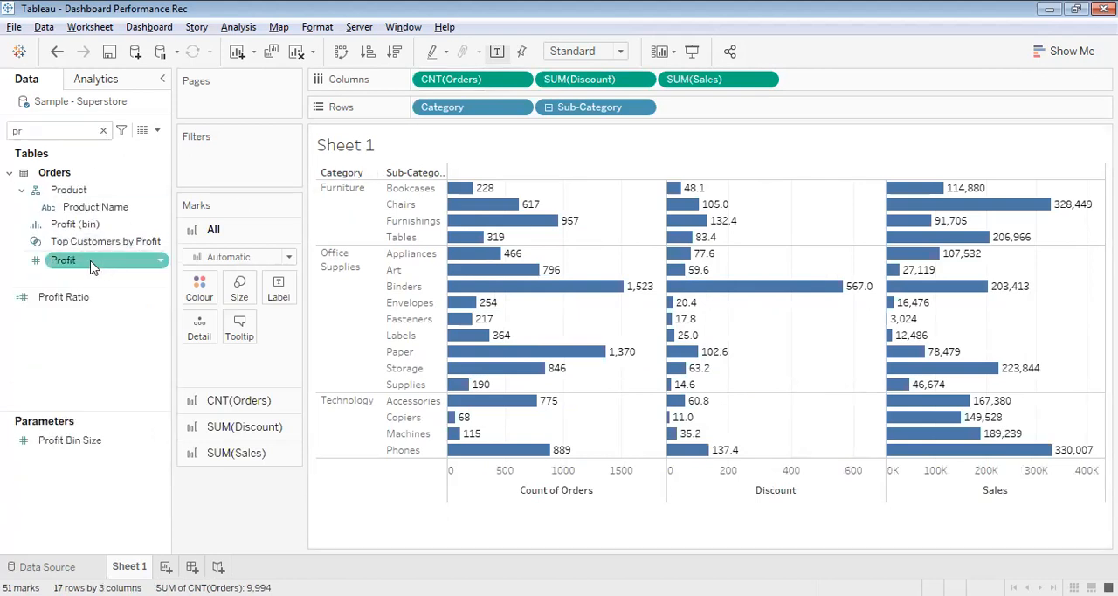
pyautogui.moveTo(94, 271); pyautogui.dragTo(836, 93)
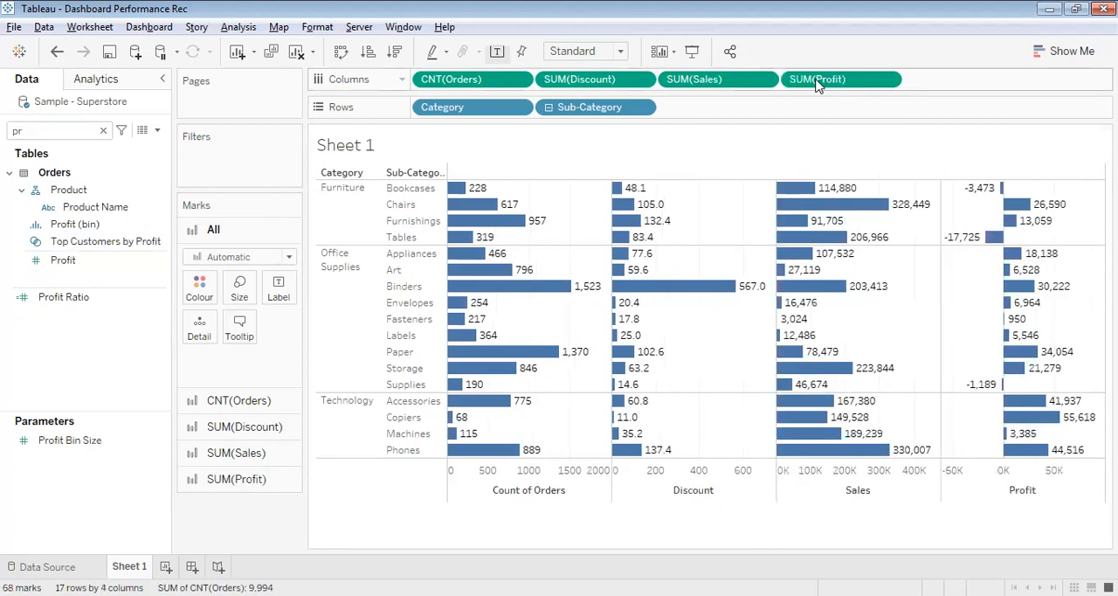
pyautogui.click(103, 131)
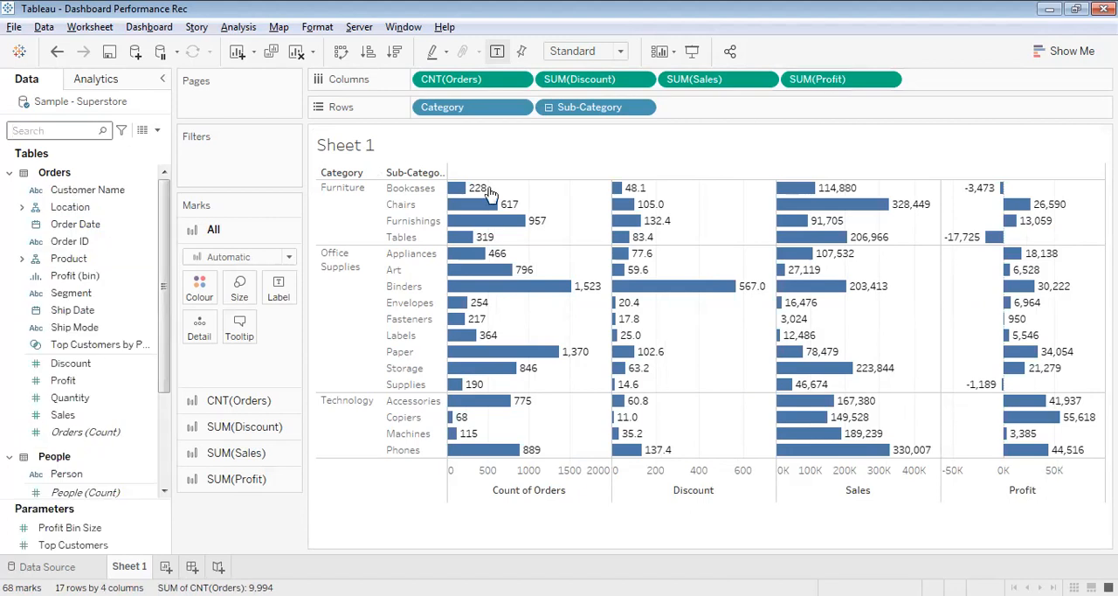
# Add Category and Sub-Category filters with all values selected, and colour the bars by Category
pyautogui.moveTo(450, 107); pyautogui.dragTo(283, 163)
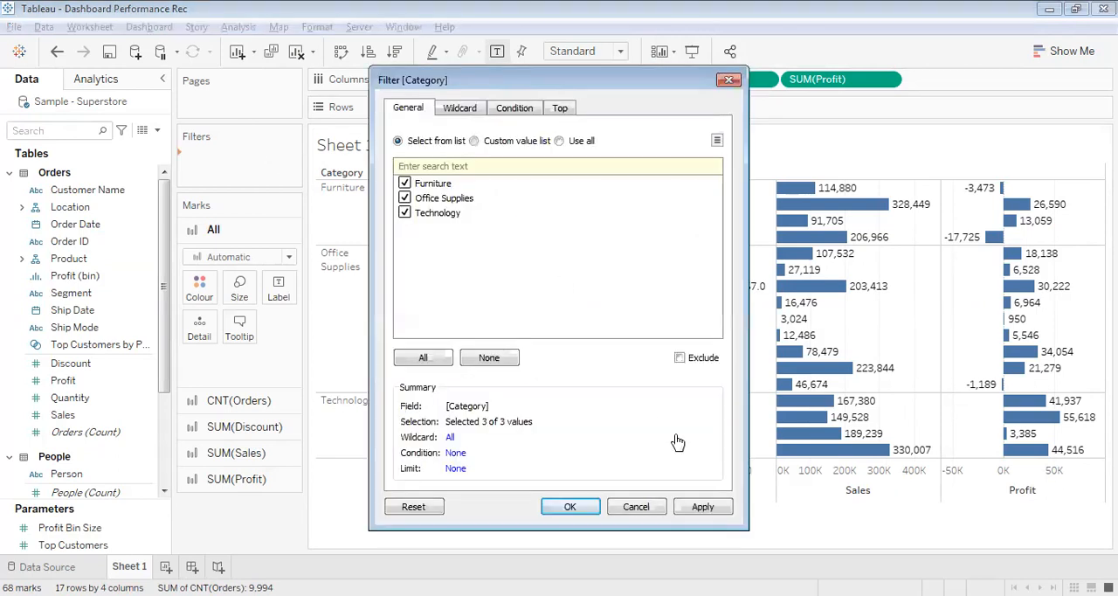
pyautogui.click(567, 513)
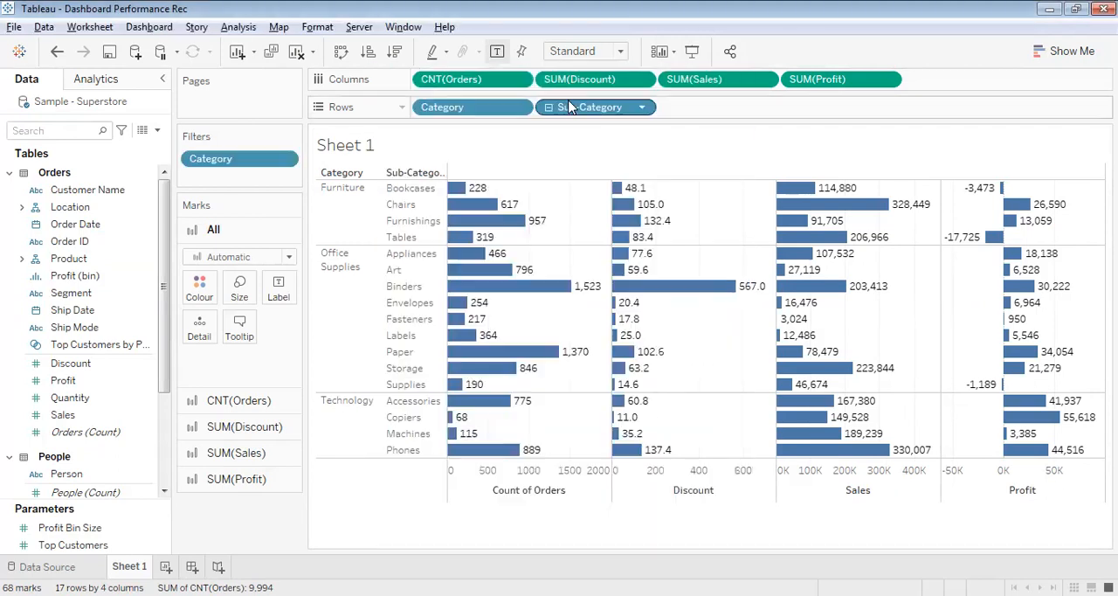
pyautogui.moveTo(568, 106); pyautogui.dragTo(217, 175)
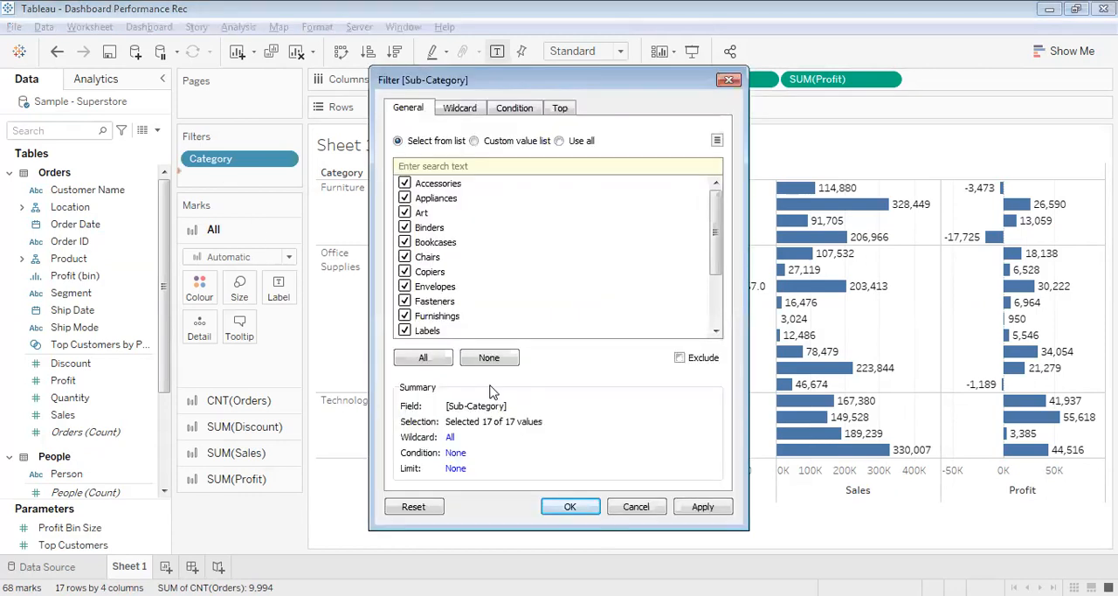
pyautogui.click(563, 509)
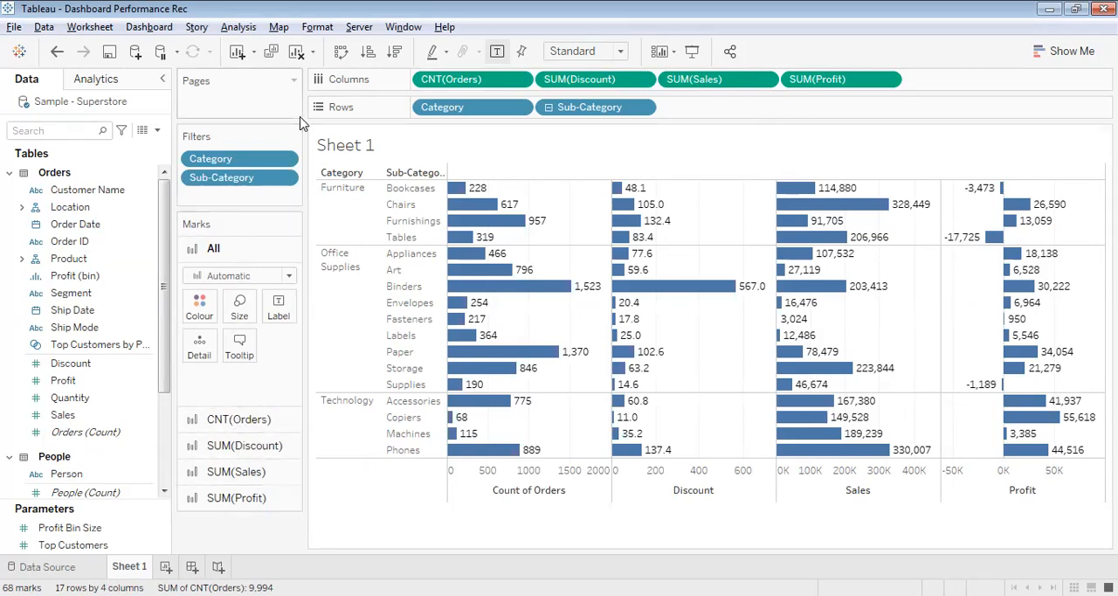
pyautogui.moveTo(220, 159); pyautogui.dragTo(198, 308)
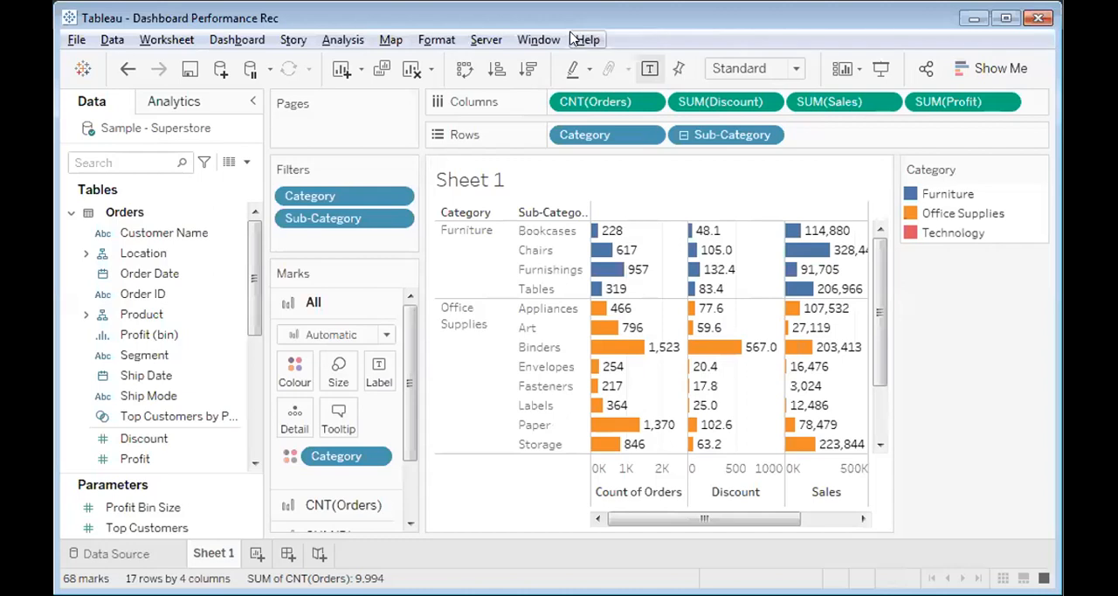
# Stop the performance recording and maximize the window again
pyautogui.click(574, 39)
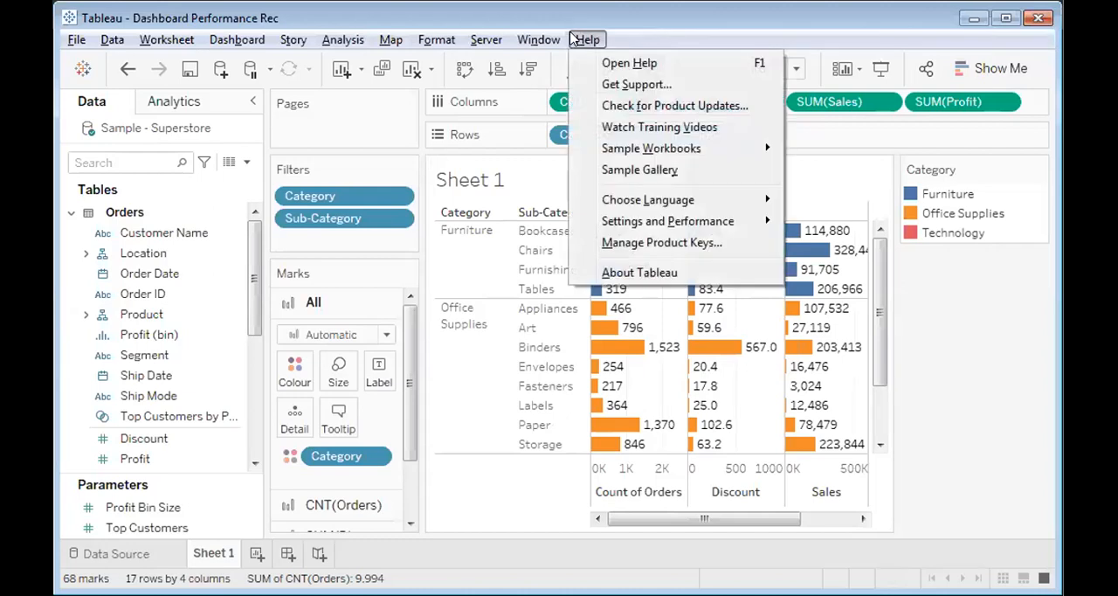
pyautogui.moveTo(621, 219)
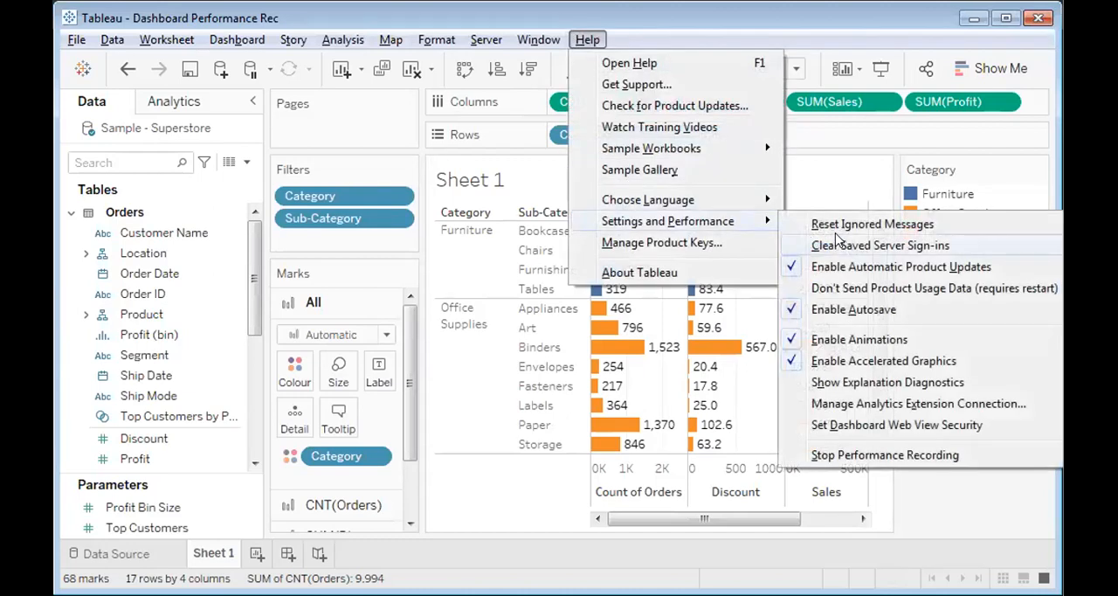
pyautogui.click(835, 454)
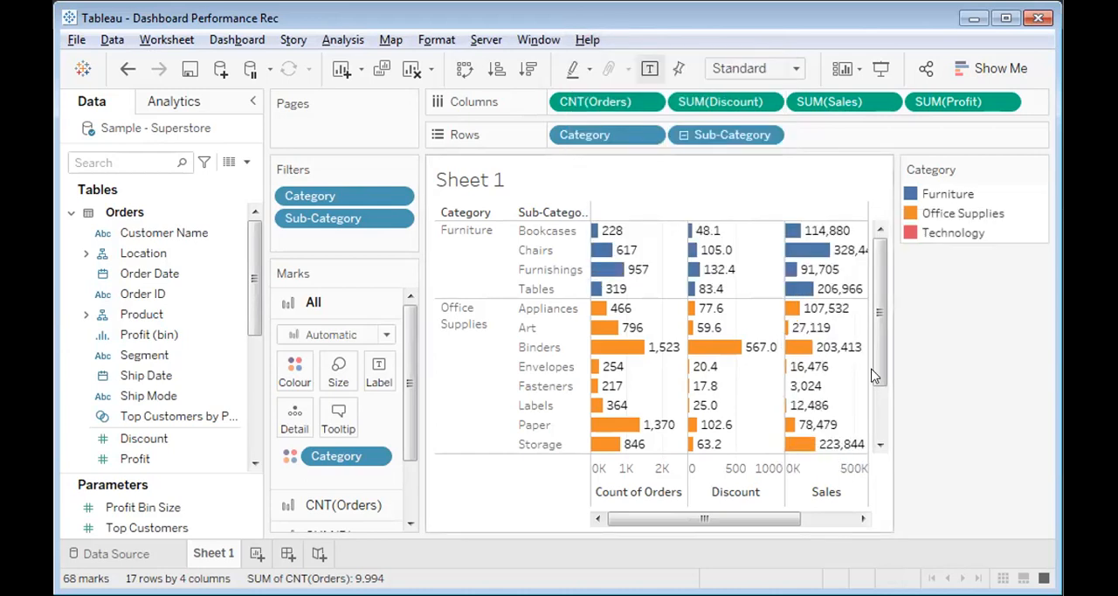
pyautogui.click(1004, 15)
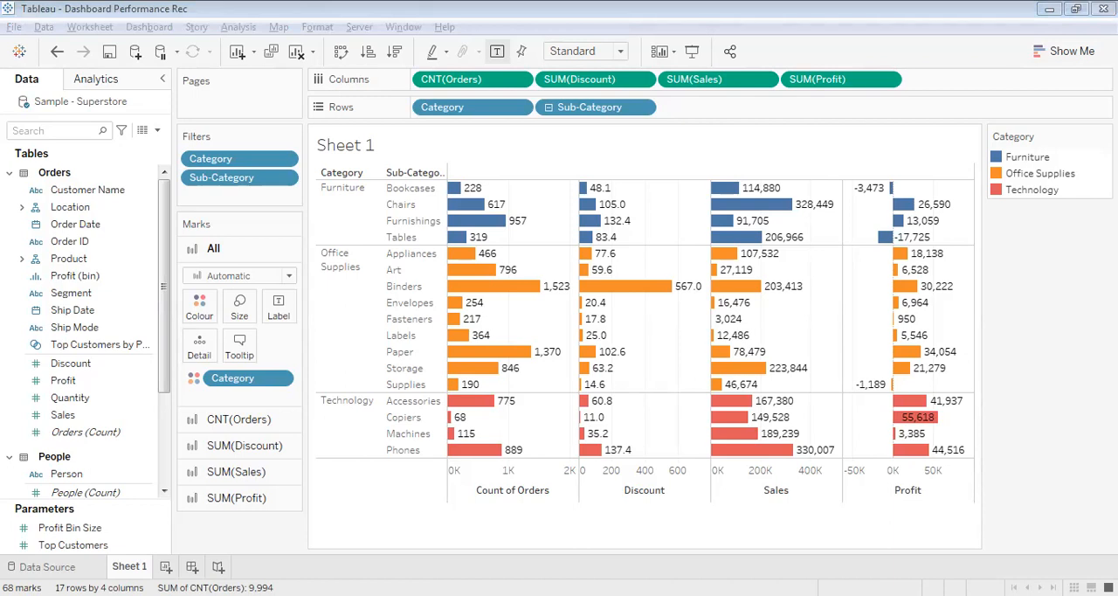
# Close the Dashboard Performance Rec workbook, saving its changes, and bring up the PerformanceRecording workbook
pyautogui.click(381, 594)
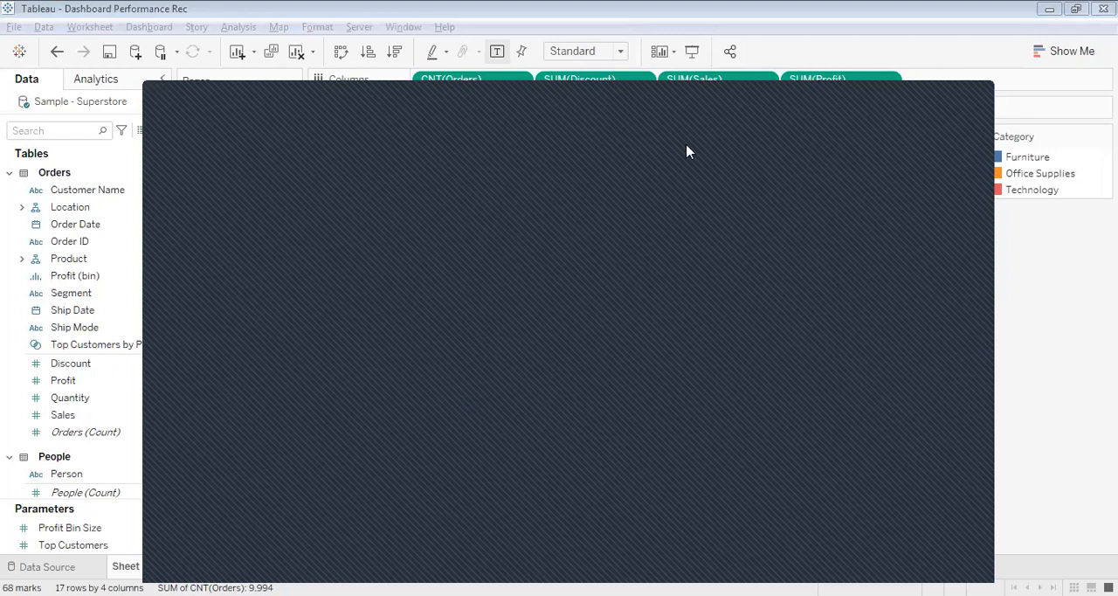
pyautogui.hotkey('alt', 'Tab')
pyautogui.hotkey('alt', 'Tab')
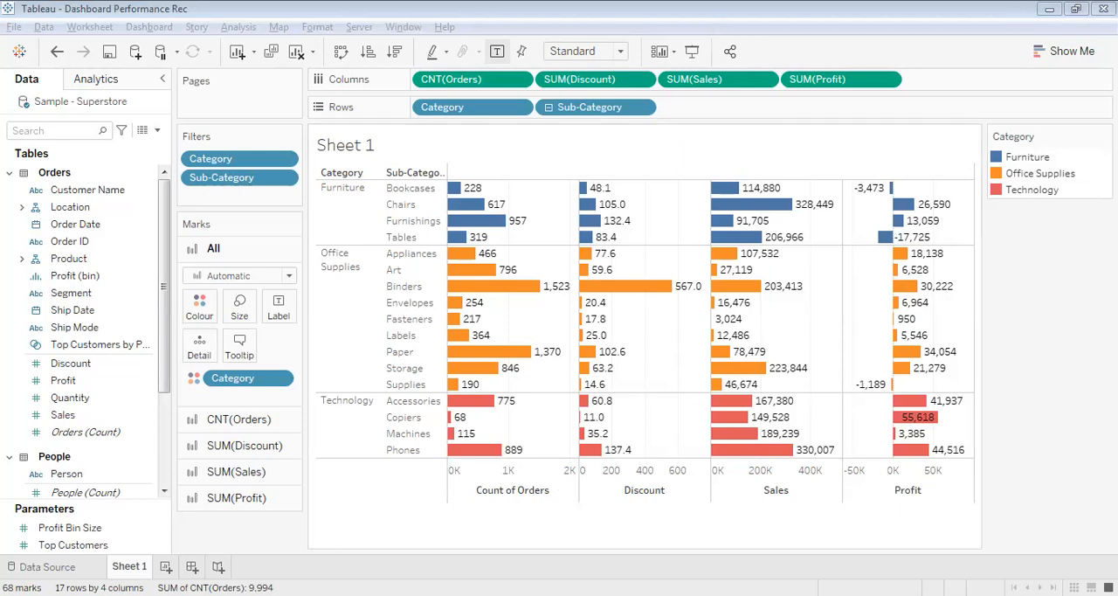
pyautogui.click(1104, 9)
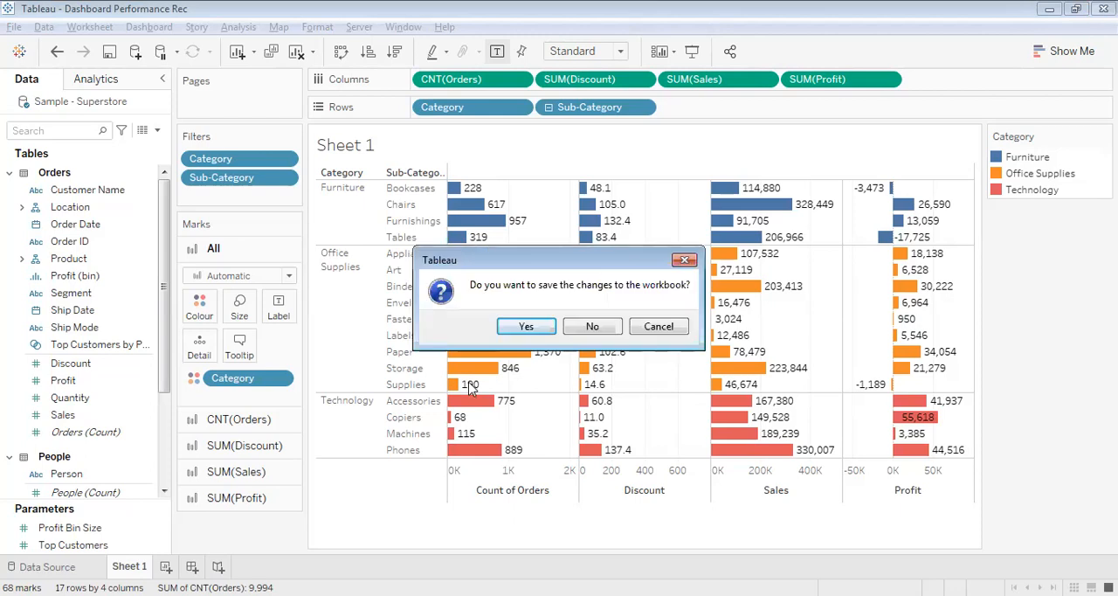
pyautogui.click(524, 329)
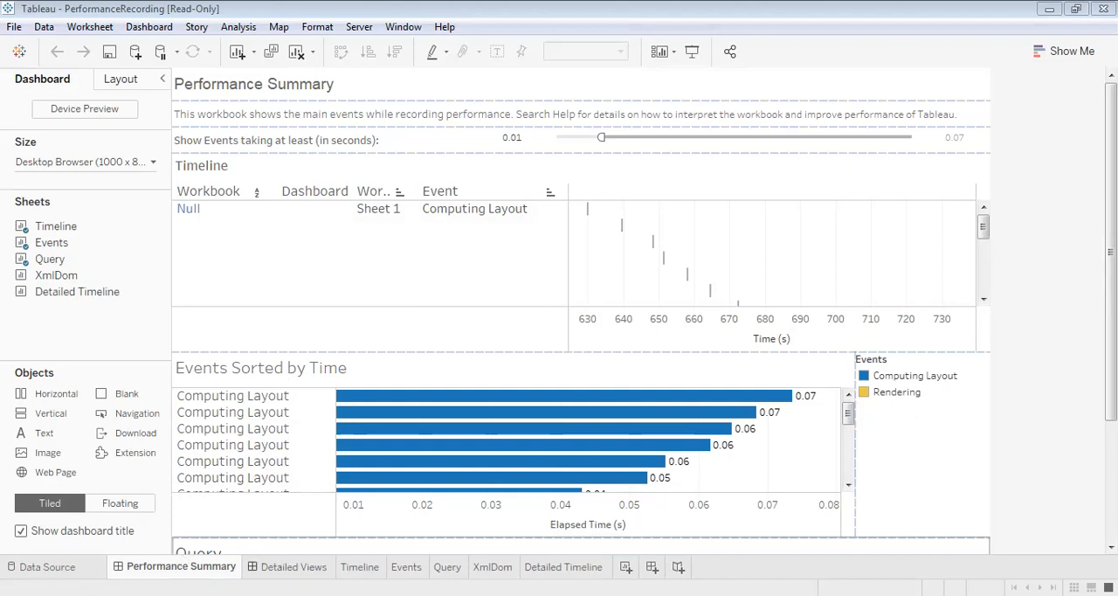
# Examine the Detailed Views and Performance Summary dashboards, including the Events Sorted by Time and Query sections
pyautogui.click(293, 567)
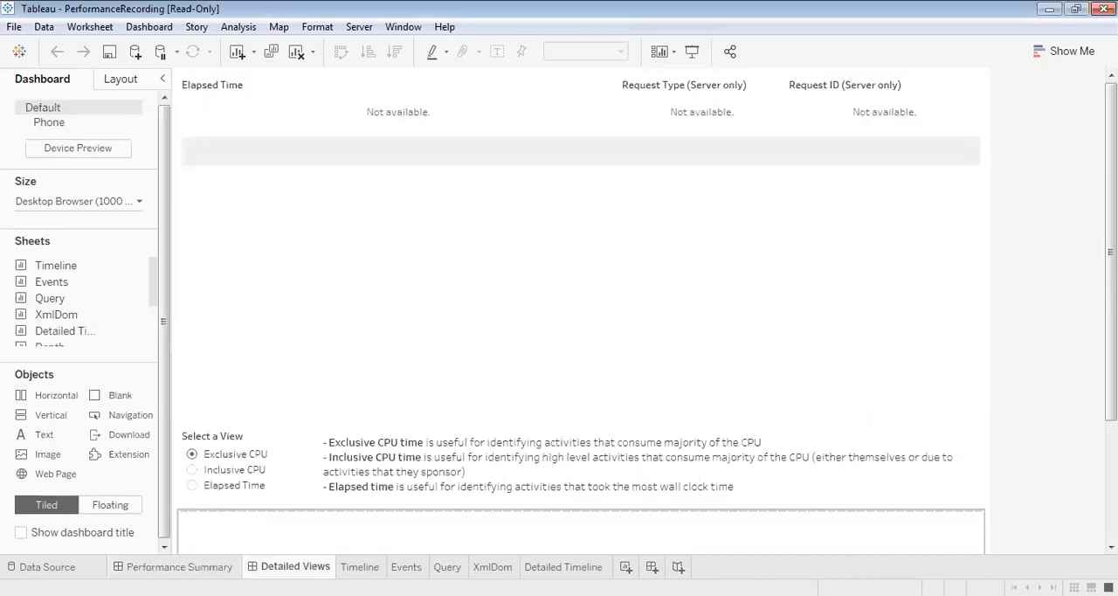
pyautogui.click(180, 566)
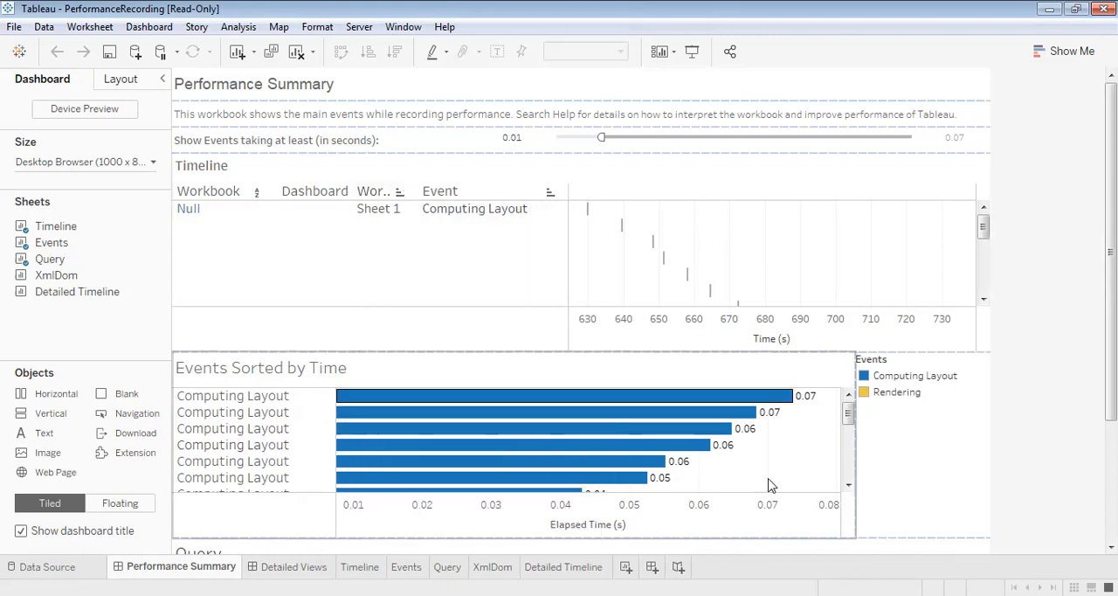
pyautogui.moveTo(851, 414)
pyautogui.mouseDown()
pyautogui.moveTo(860, 475)
pyautogui.moveTo(846, 413)
pyautogui.mouseUp()
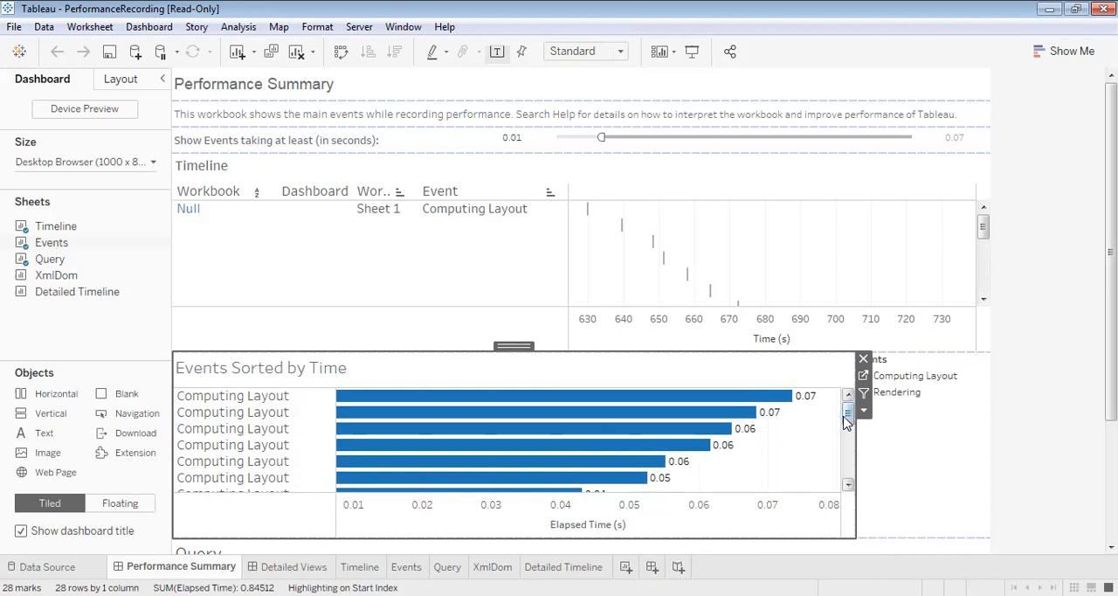
pyautogui.scroll(-6, 853, 445)
pyautogui.moveTo(851, 483); pyautogui.dragTo(852, 395)
pyautogui.scroll(-2, 965, 244)
pyautogui.scroll(-2, 576, 288)
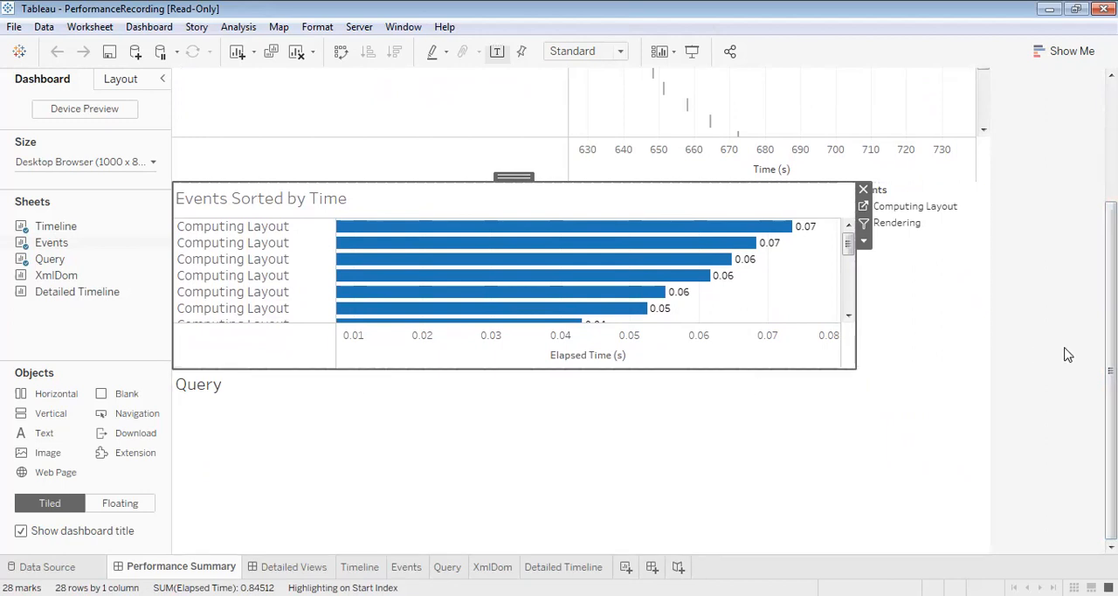
# Review the Timeline, Events Sorted by Time and Query sections of the Performance Summary dashboard one after another
pyautogui.scroll(3, 1067, 354)
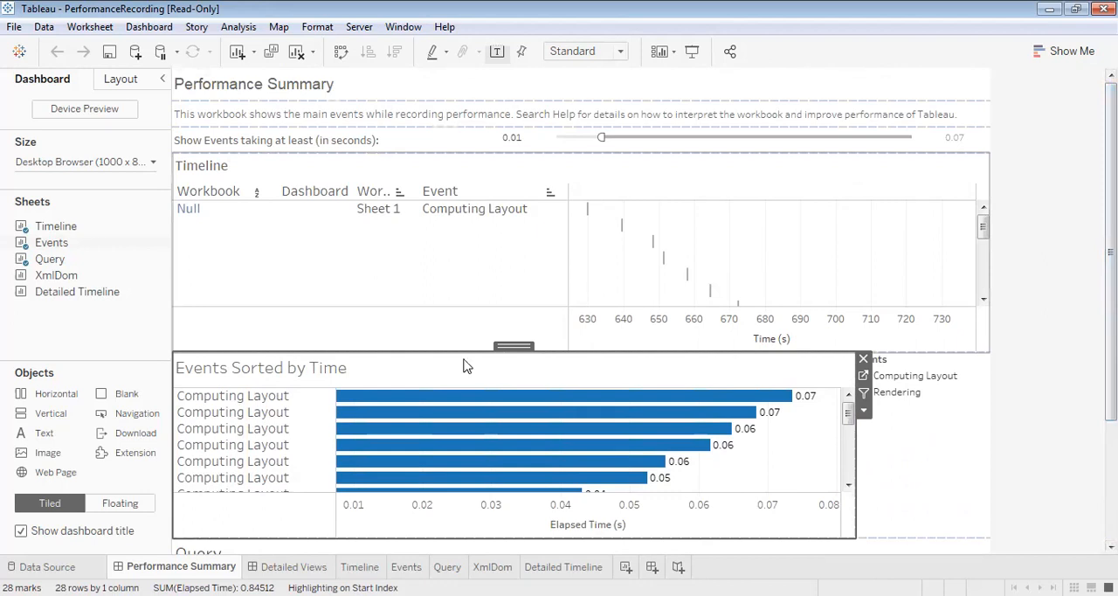
pyautogui.moveTo(254, 566)
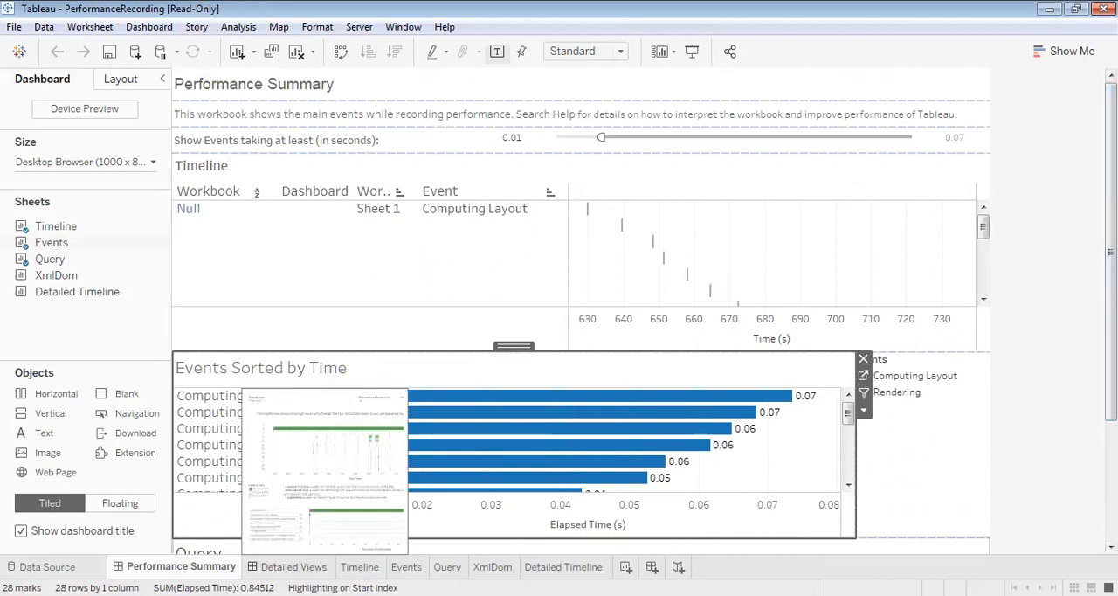
pyautogui.click(198, 166)
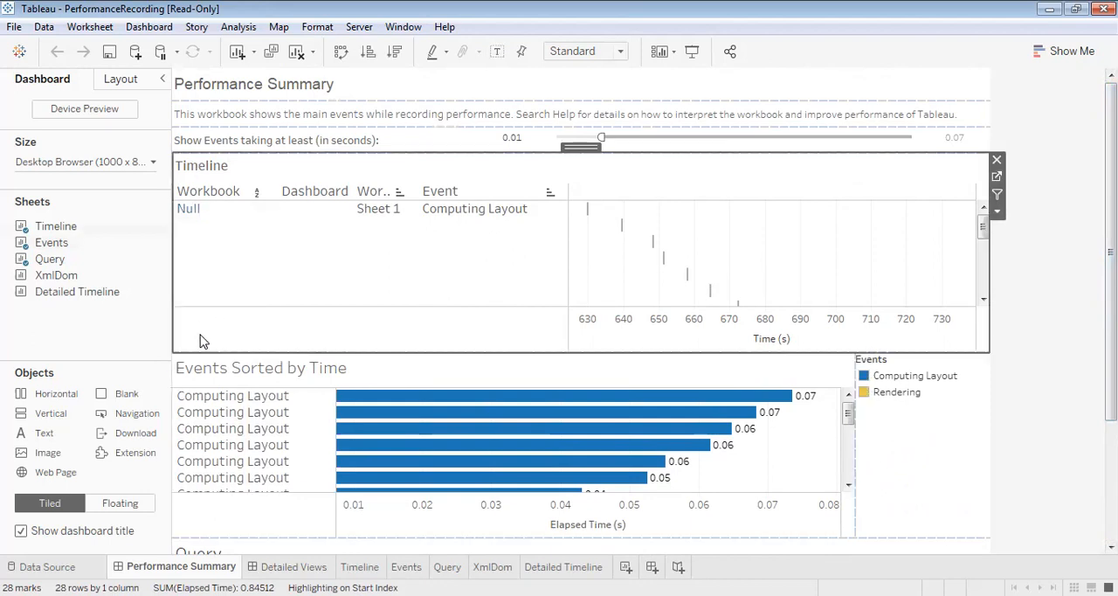
pyautogui.click(201, 374)
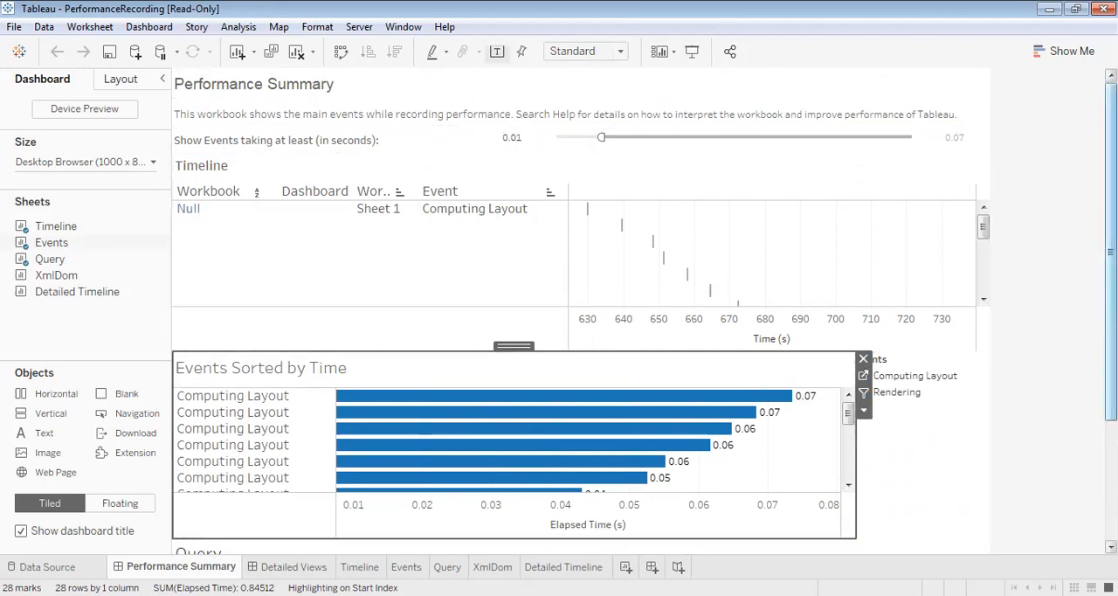
pyautogui.scroll(-3, 474, 441)
pyautogui.click(195, 365)
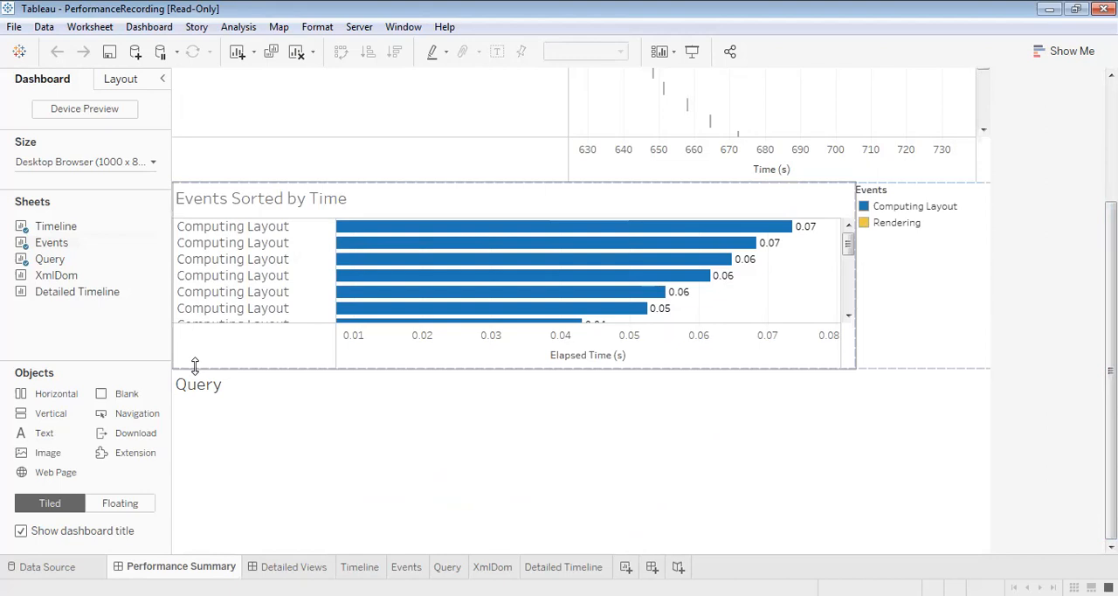
pyautogui.click(194, 387)
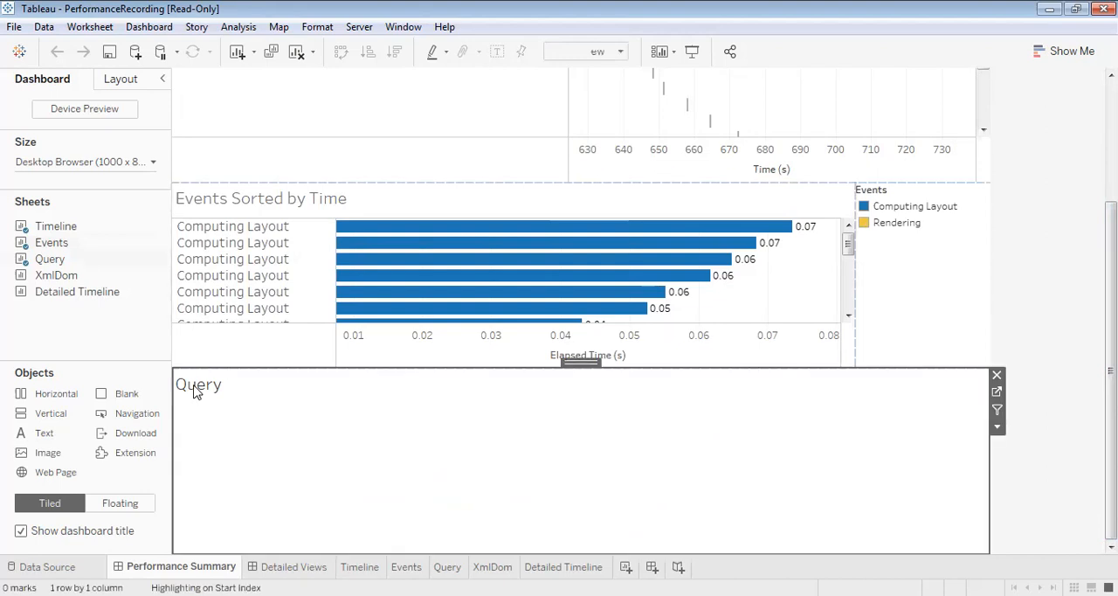
# Open the Detailed Views dashboard and inspect the details of the depth 9, 12, 14 and 18 activities in the Depth view
pyautogui.click(288, 567)
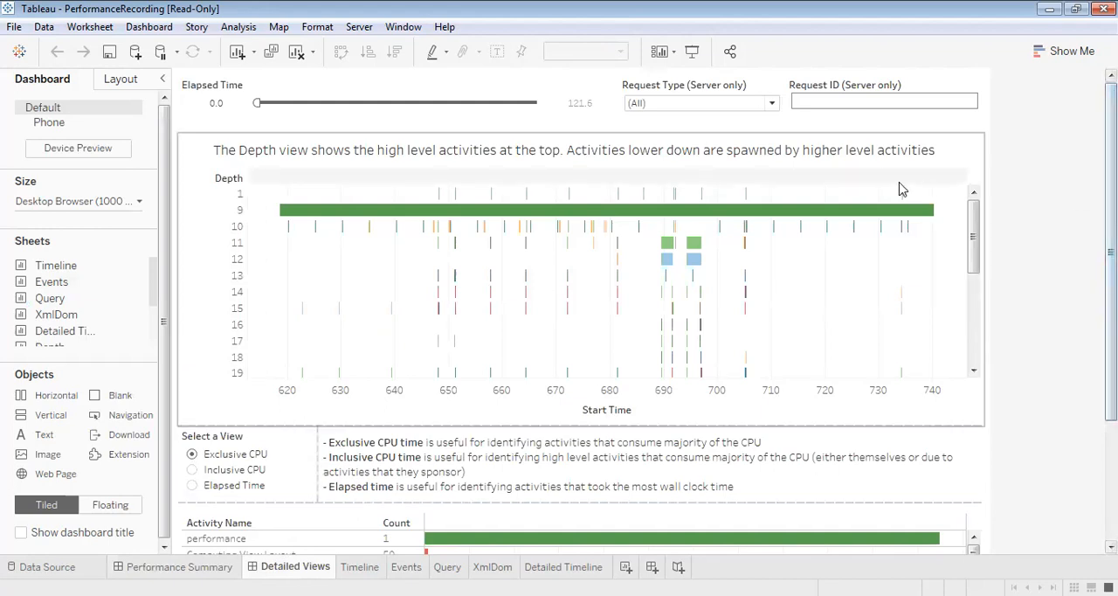
pyautogui.click(821, 211)
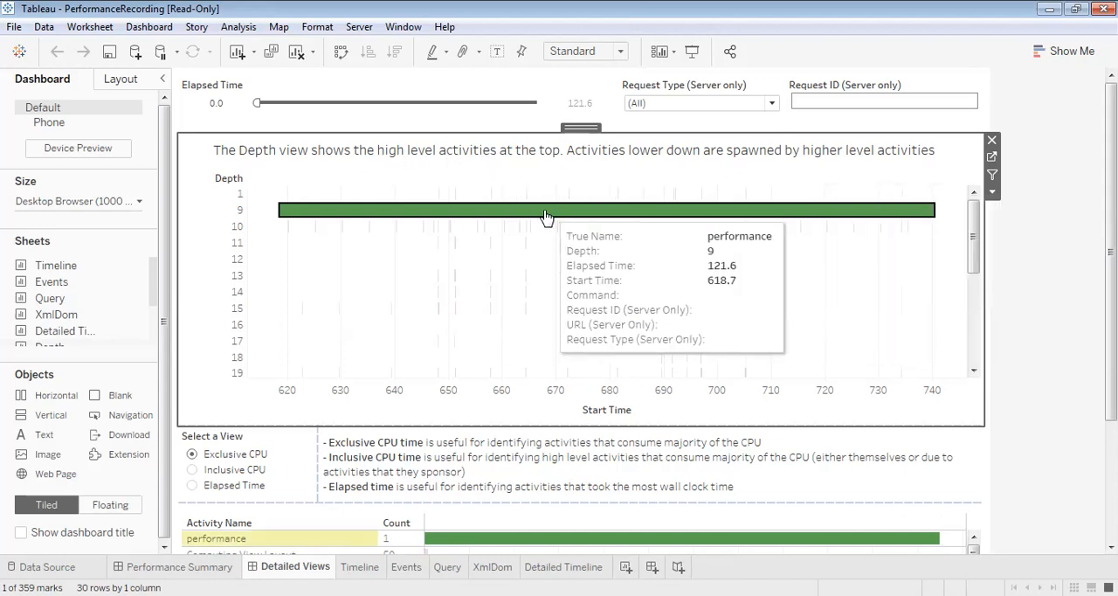
pyautogui.moveTo(969, 240)
pyautogui.mouseDown()
pyautogui.moveTo(969, 411)
pyautogui.moveTo(968, 237)
pyautogui.mouseUp()
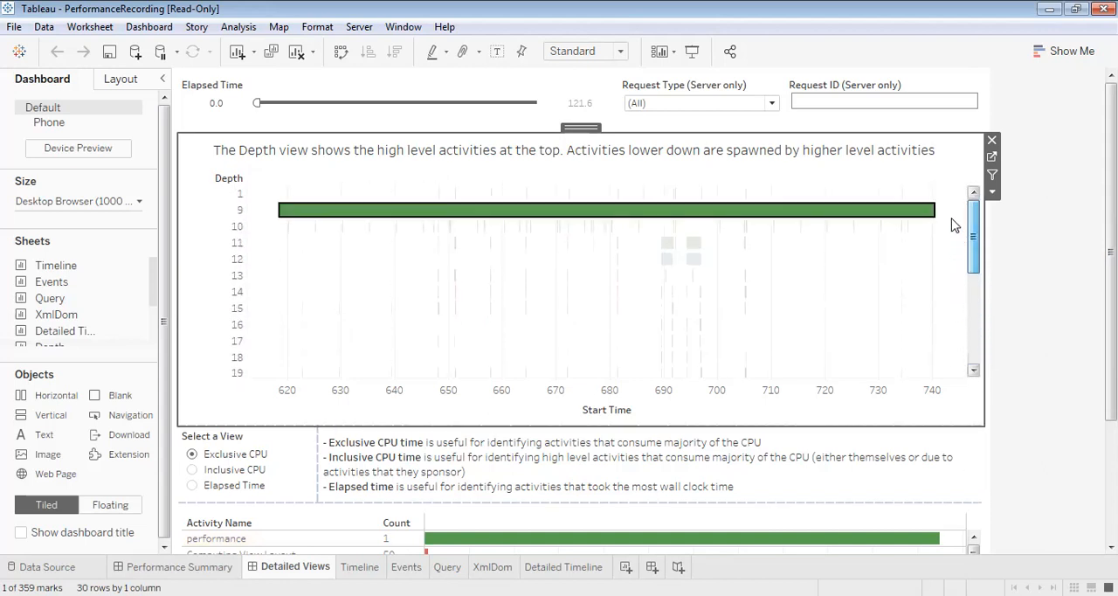
pyautogui.click(693, 261)
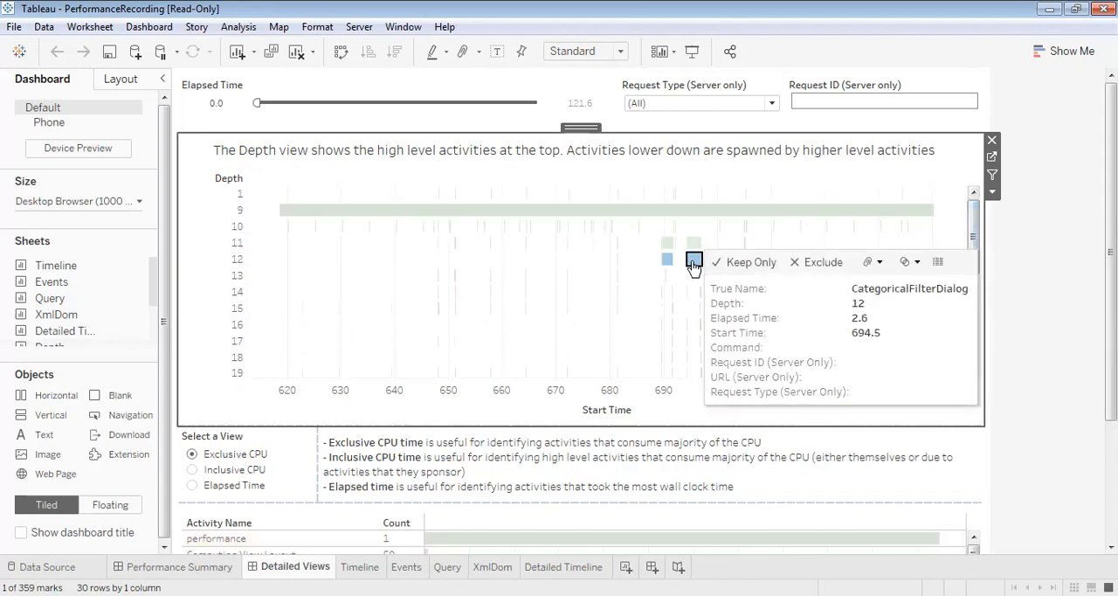
pyautogui.moveTo(674, 297)
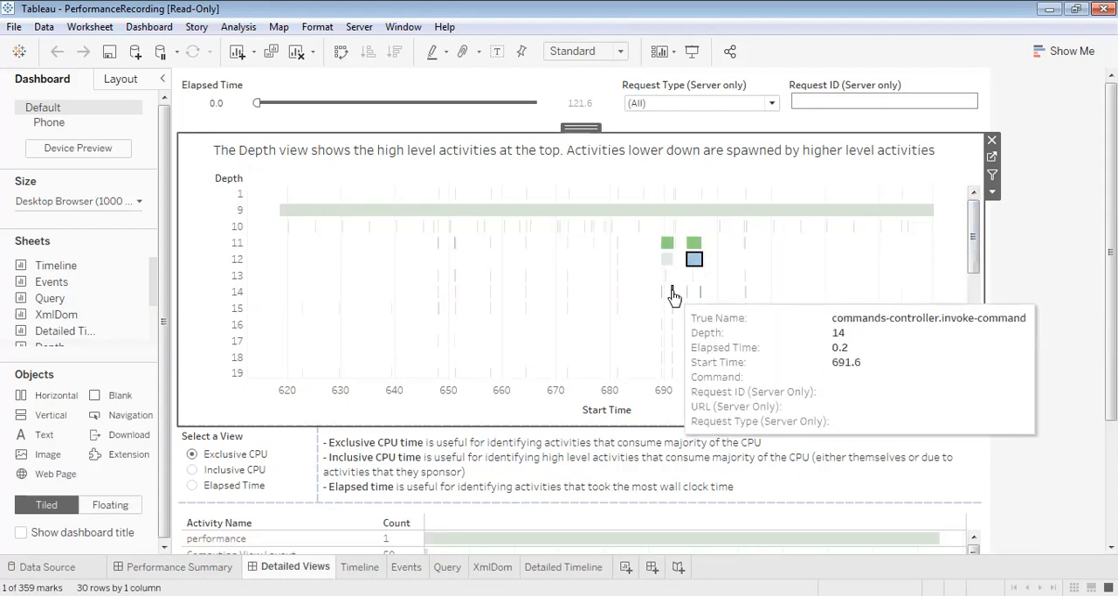
pyautogui.moveTo(672, 329)
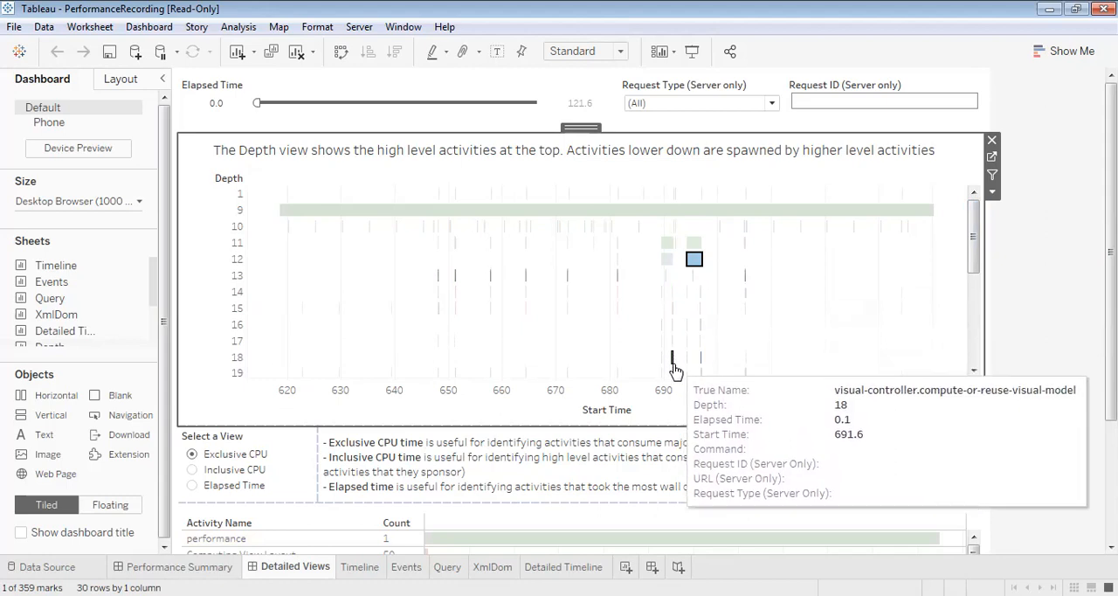
pyautogui.moveTo(626, 219)
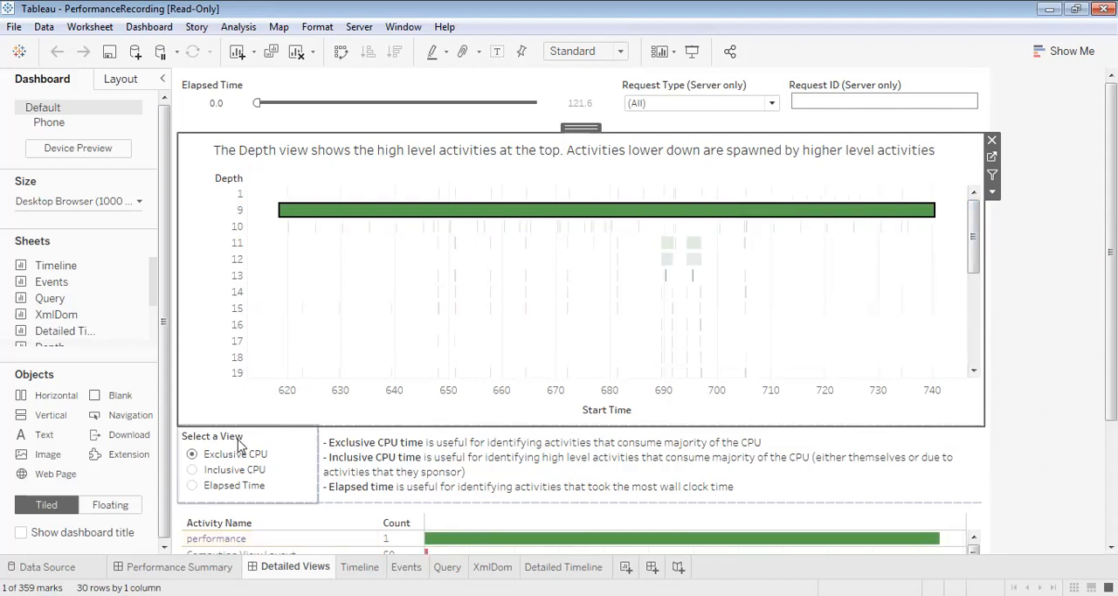
# Switch the Detailed Views activity chart to Elapsed Time and examine the activity names, counts and bars
pyautogui.click(189, 479)
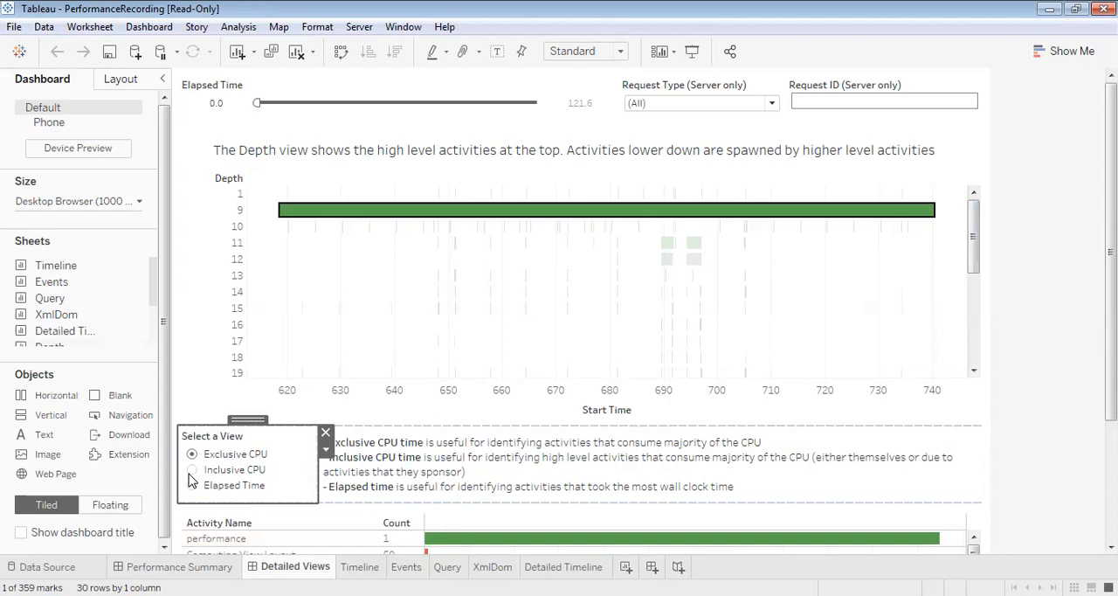
pyautogui.click(192, 486)
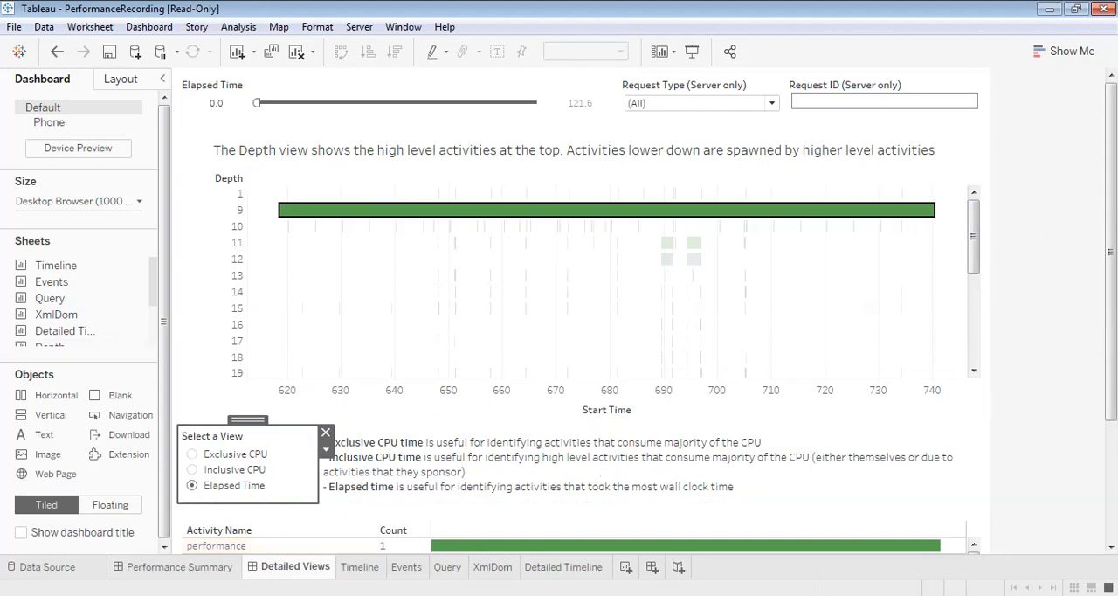
pyautogui.scroll(-3, 576, 314)
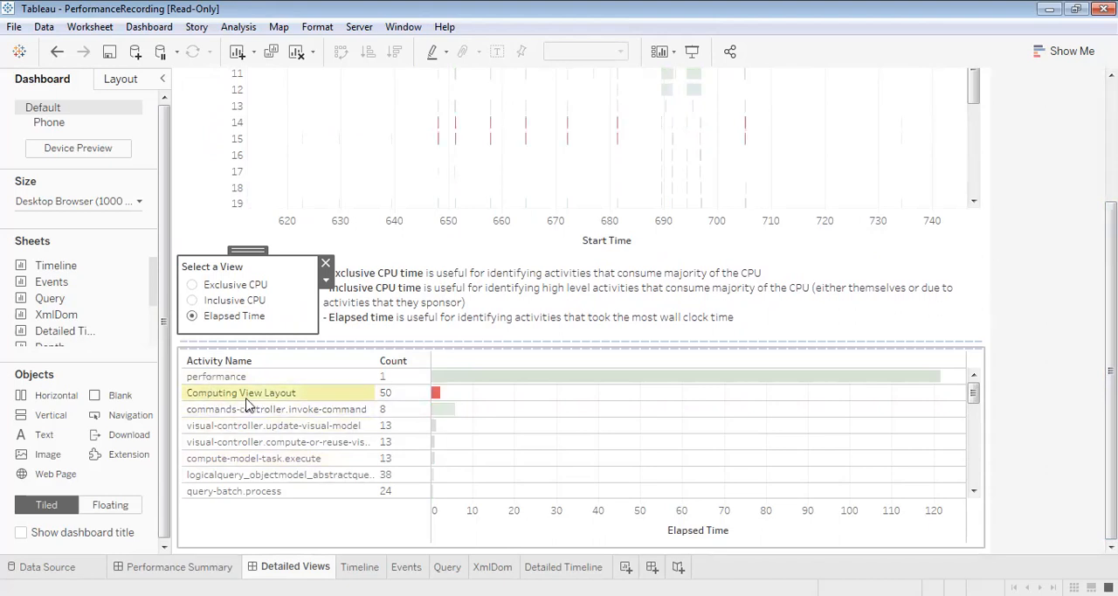
pyautogui.click(378, 394)
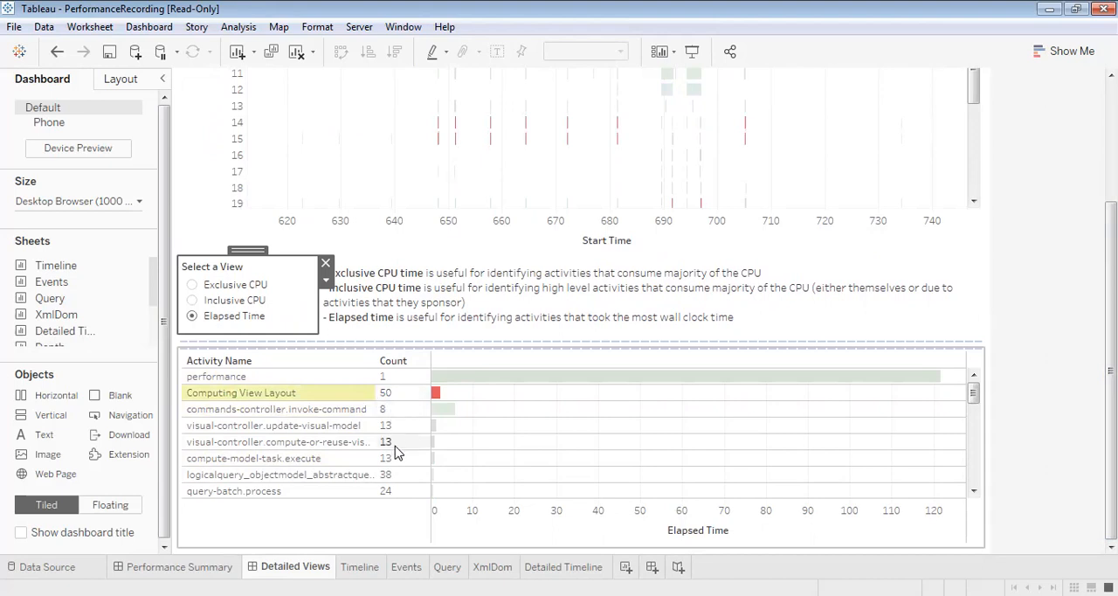
pyautogui.click(393, 513)
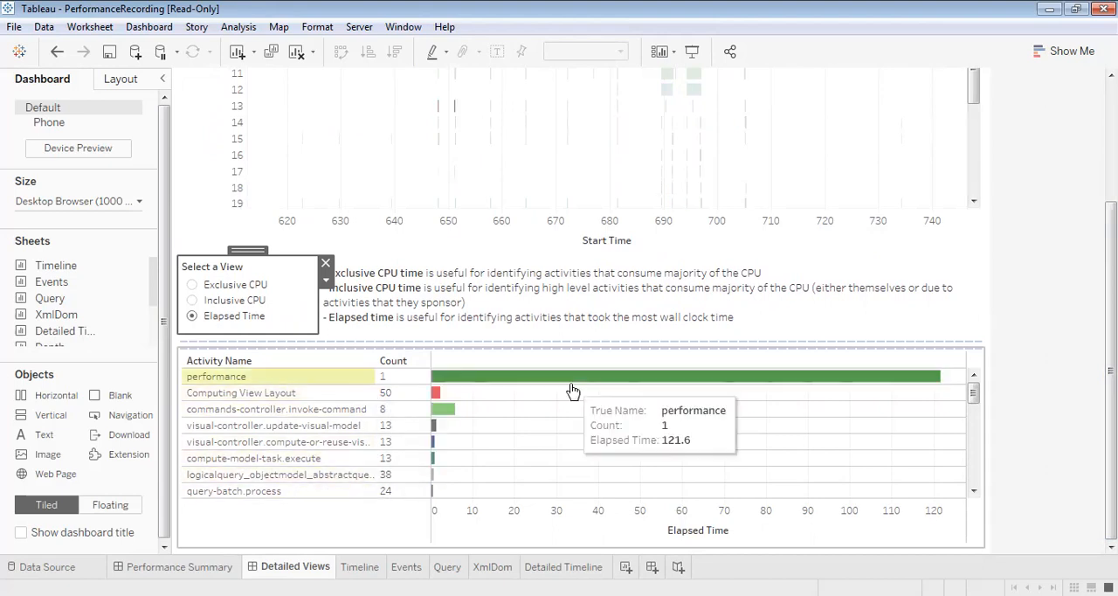
pyautogui.click(974, 397)
pyautogui.moveTo(974, 397)
pyautogui.mouseDown()
pyautogui.moveTo(975, 481)
pyautogui.moveTo(975, 383)
pyautogui.mouseUp()
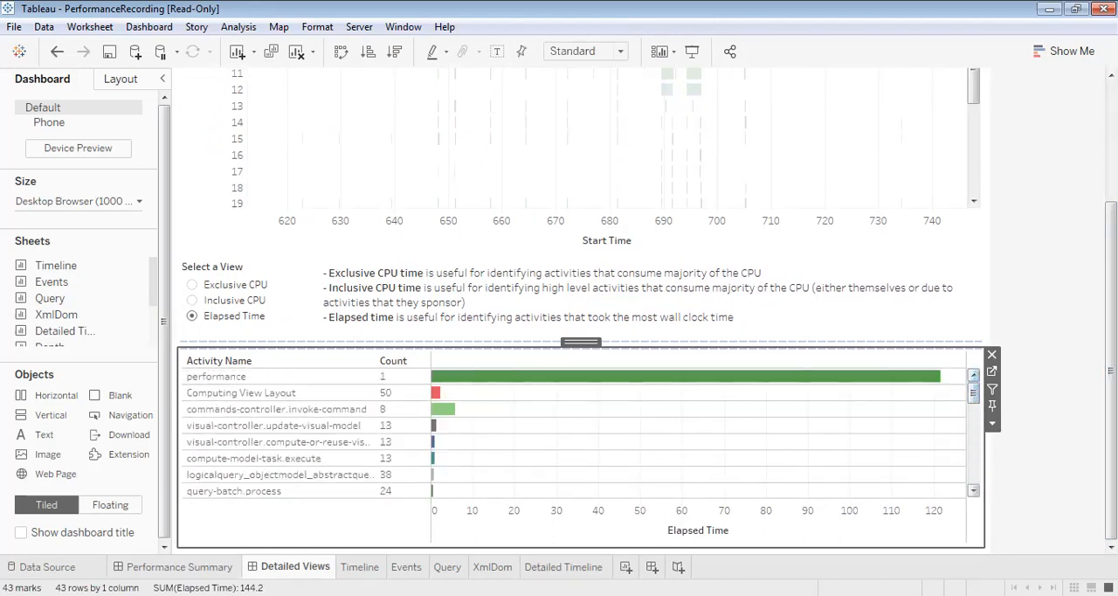
pyautogui.scroll(3, 576, 315)
pyautogui.scroll(-3, 662, 407)
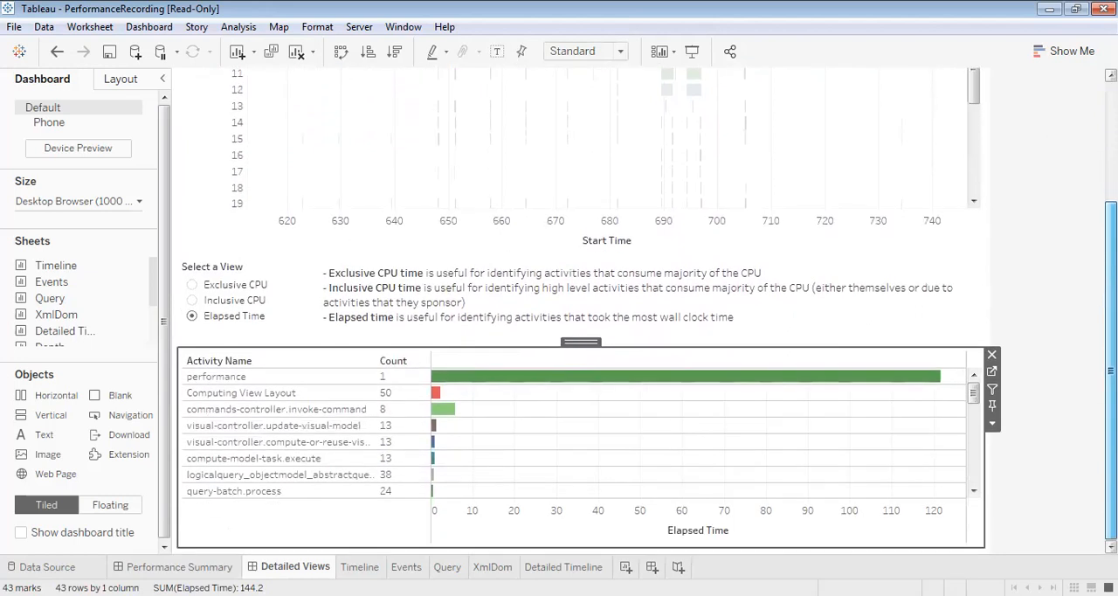
# Compare the Performance Summary dashboard with the Detailed Views dashboard, viewing each of them again
pyautogui.click(209, 567)
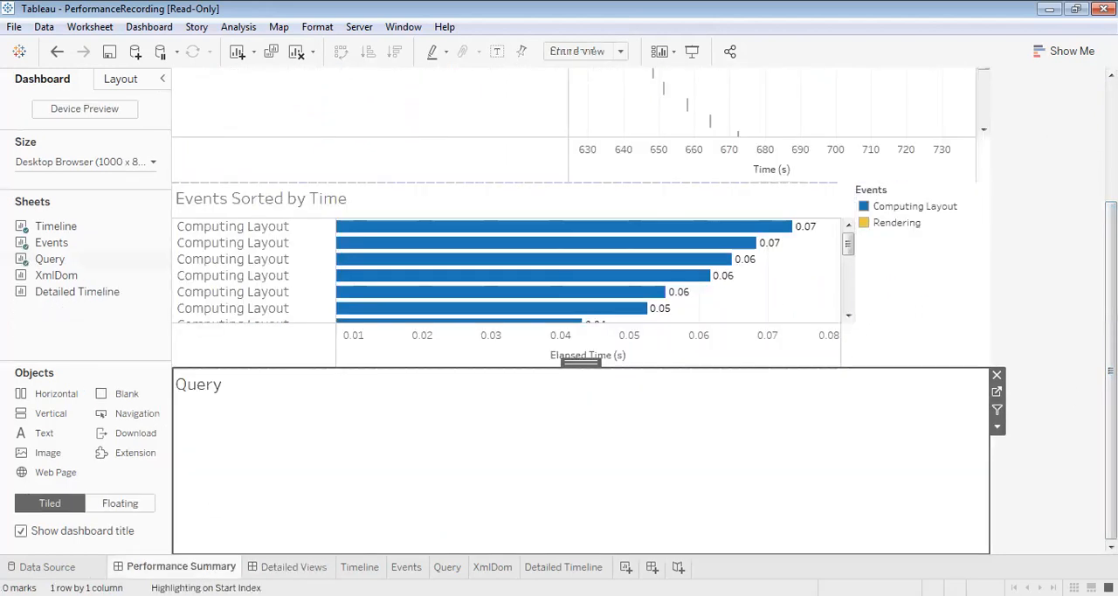
pyautogui.moveTo(1111, 371); pyautogui.dragTo(1111, 250)
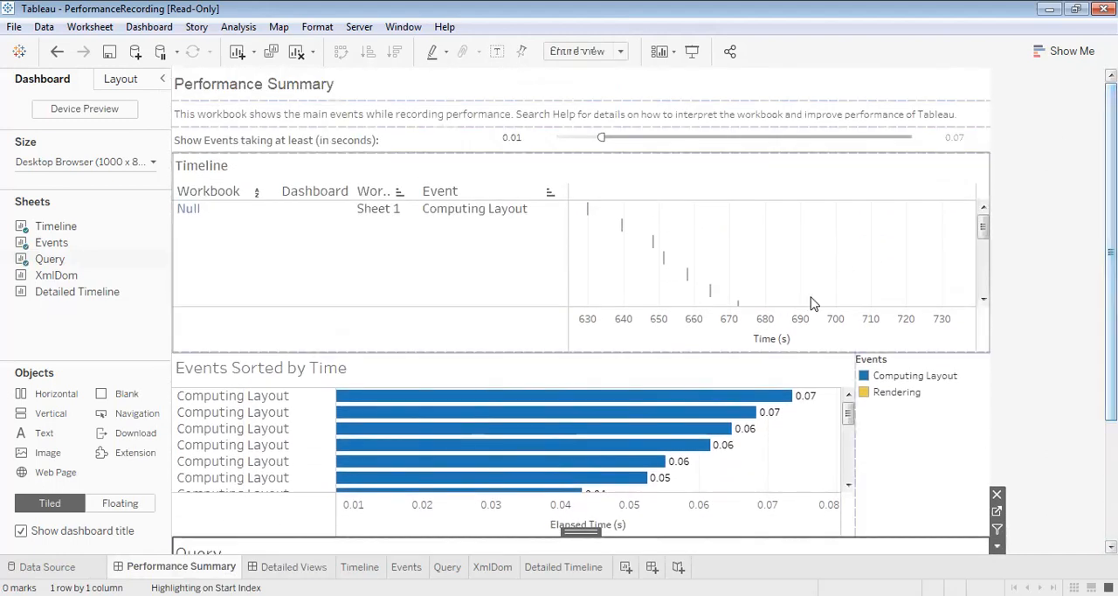
pyautogui.click(255, 566)
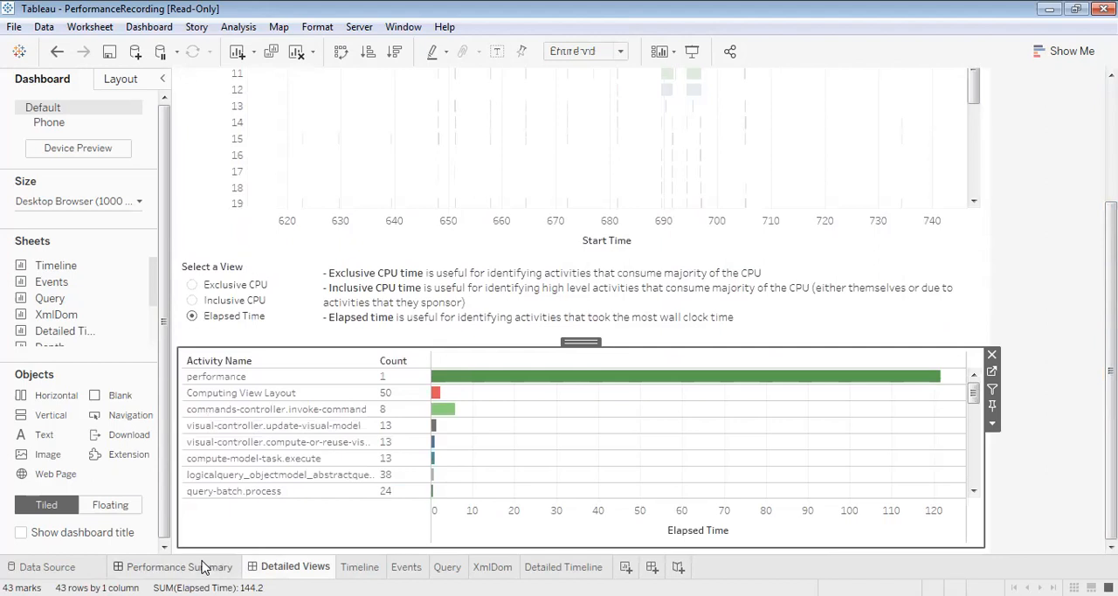
pyautogui.click(206, 565)
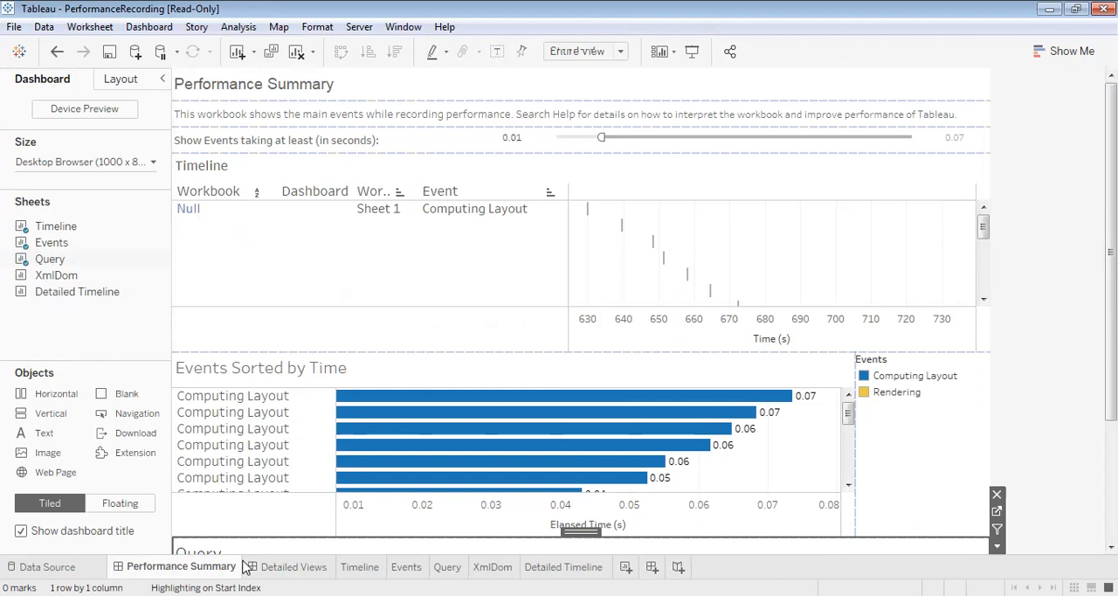
pyautogui.click(291, 566)
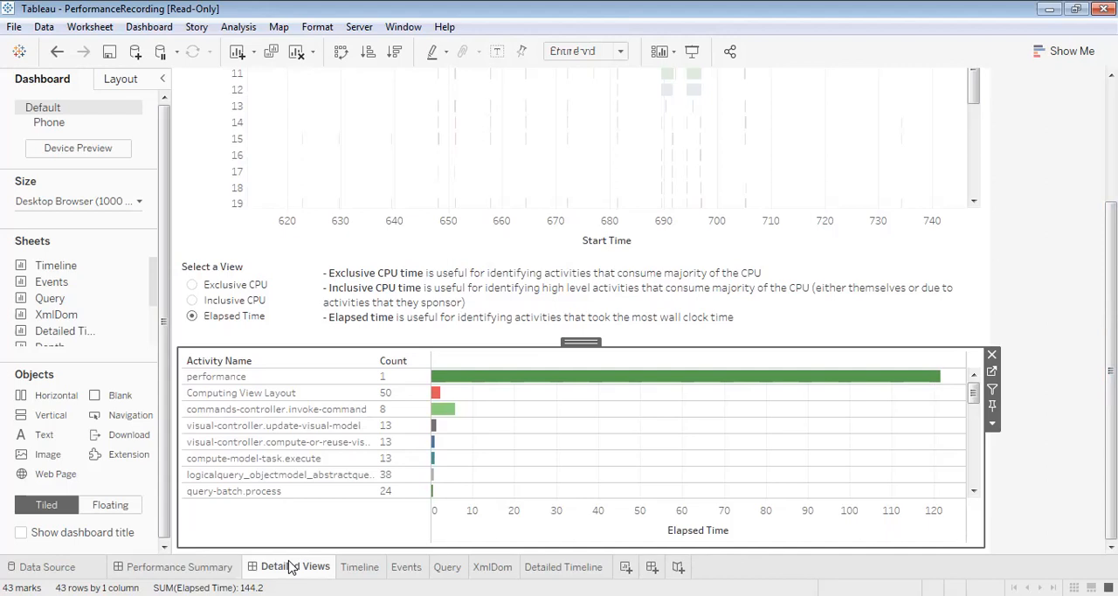
# Look through the Timeline, Events, Query, XmlDom and Detailed Timeline sheets, and return to the Performance Summary dashboard
pyautogui.click(359, 566)
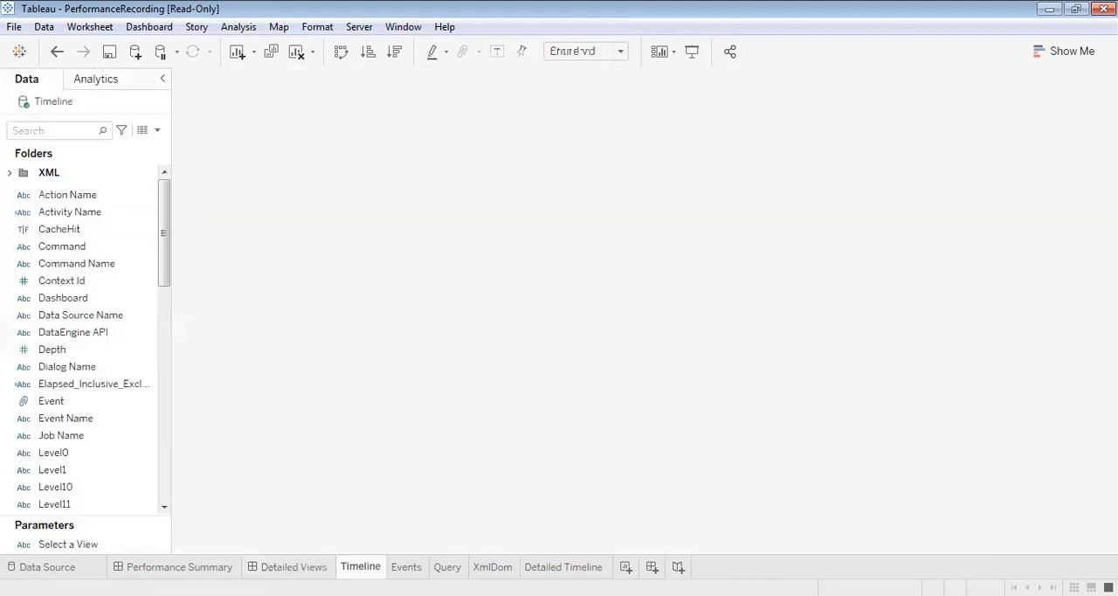
pyautogui.click(406, 566)
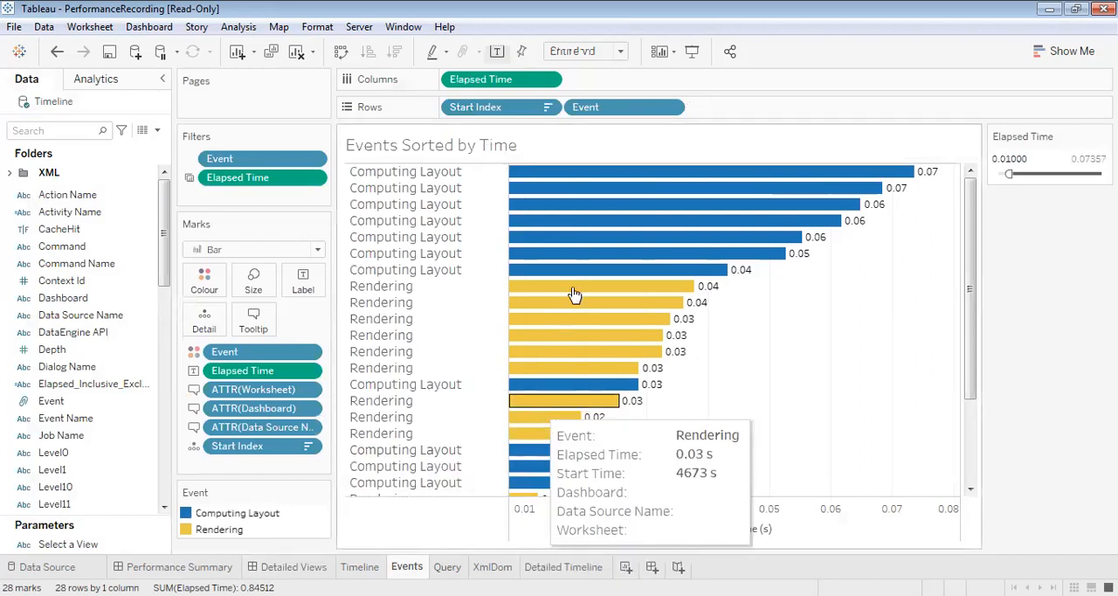
pyautogui.moveTo(971, 271); pyautogui.dragTo(987, 223)
pyautogui.click(448, 566)
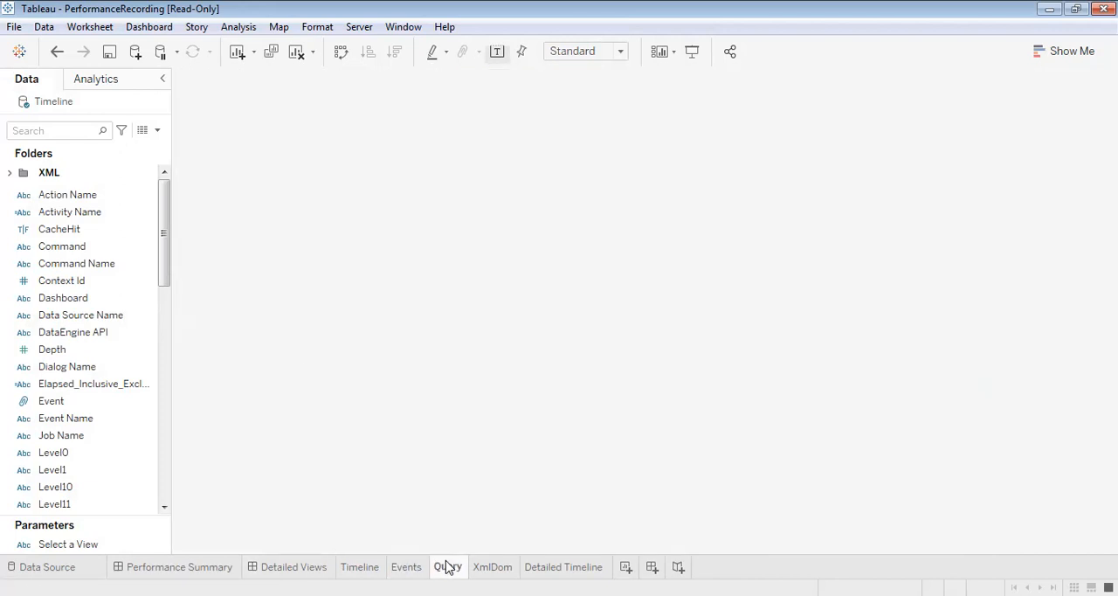
pyautogui.click(492, 566)
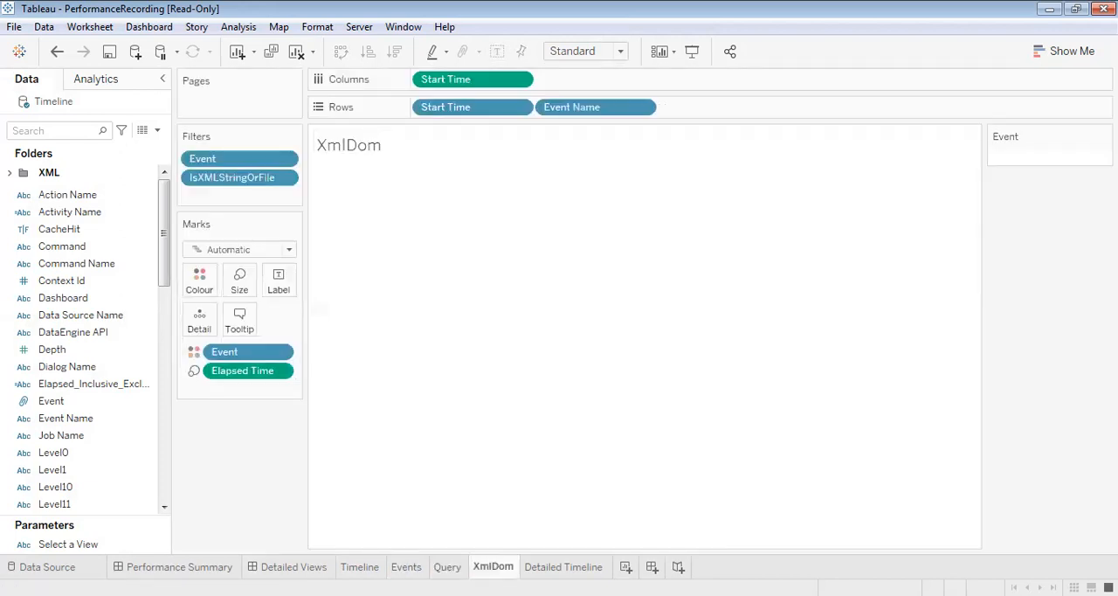
pyautogui.click(564, 566)
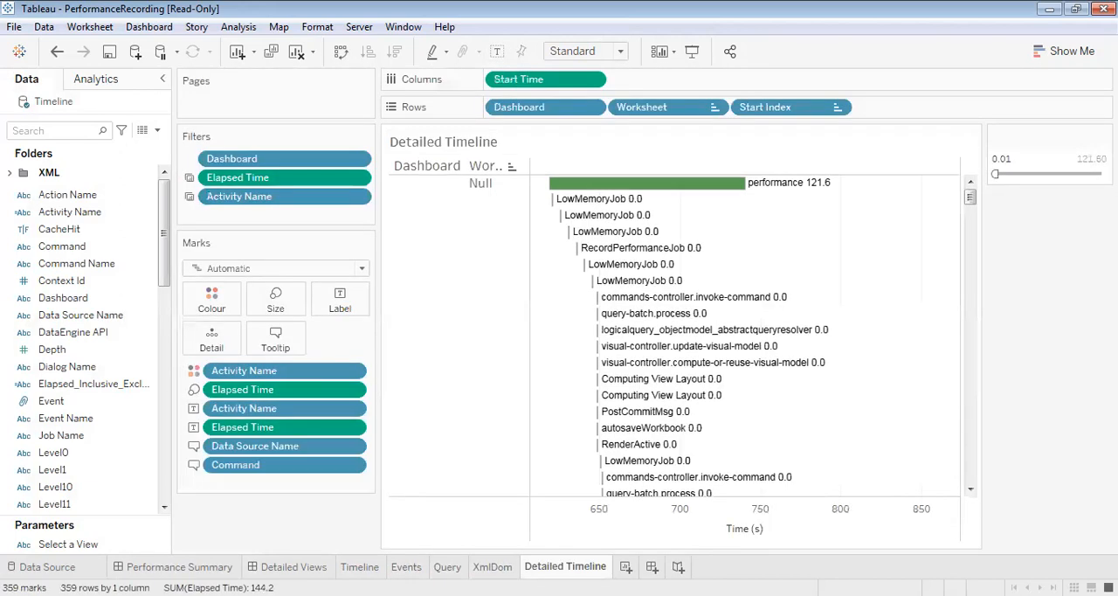
pyautogui.click(179, 566)
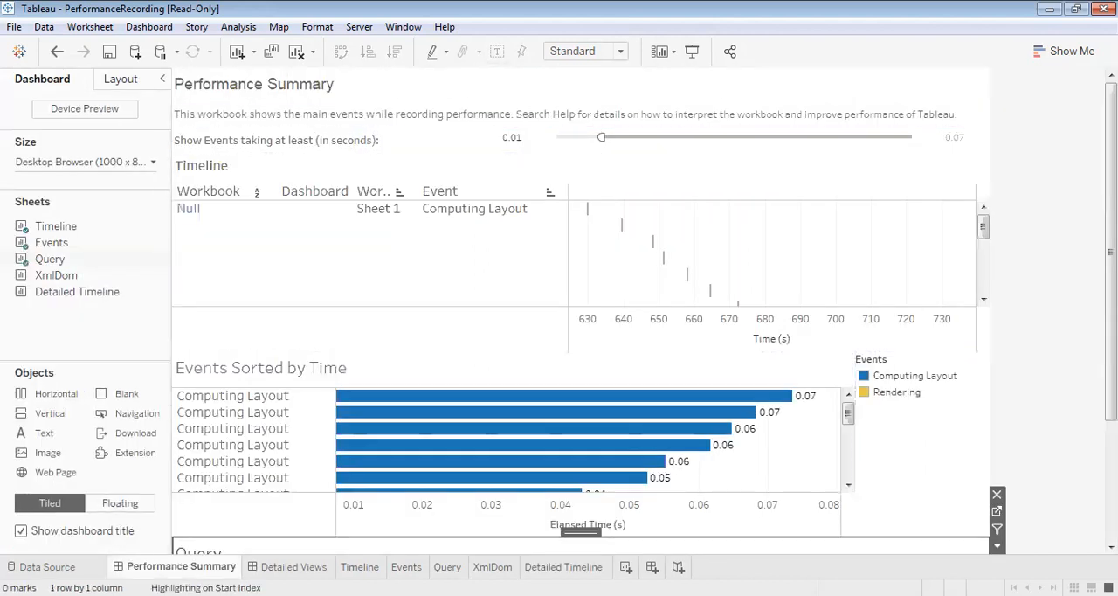